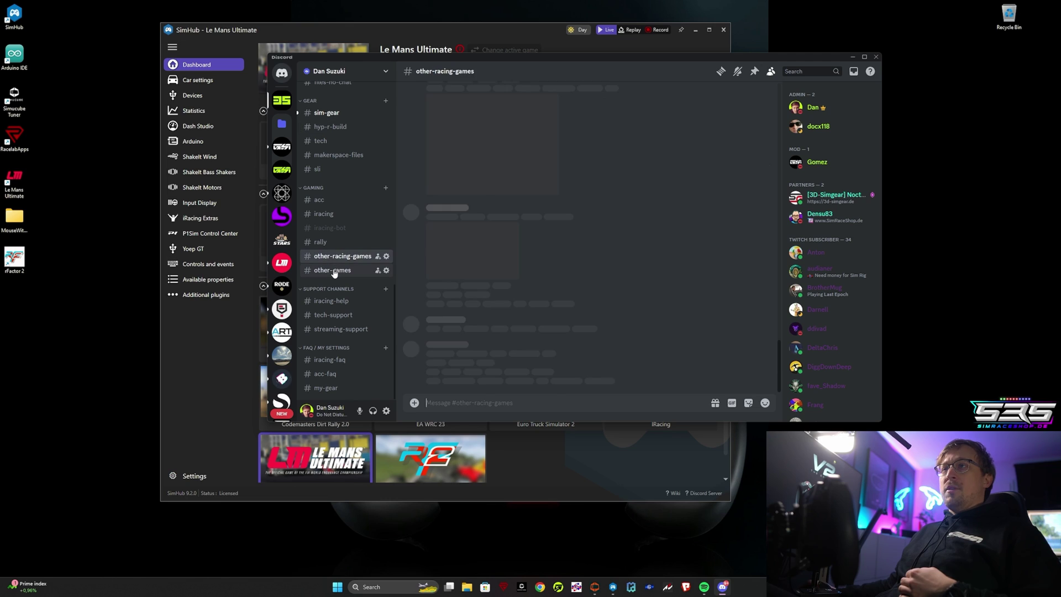
# Step: Find the pinned plugin message in the other-racing-games channel, download its LMU_Plugins.zip attachment and open the archive
pyautogui.click(755, 74)
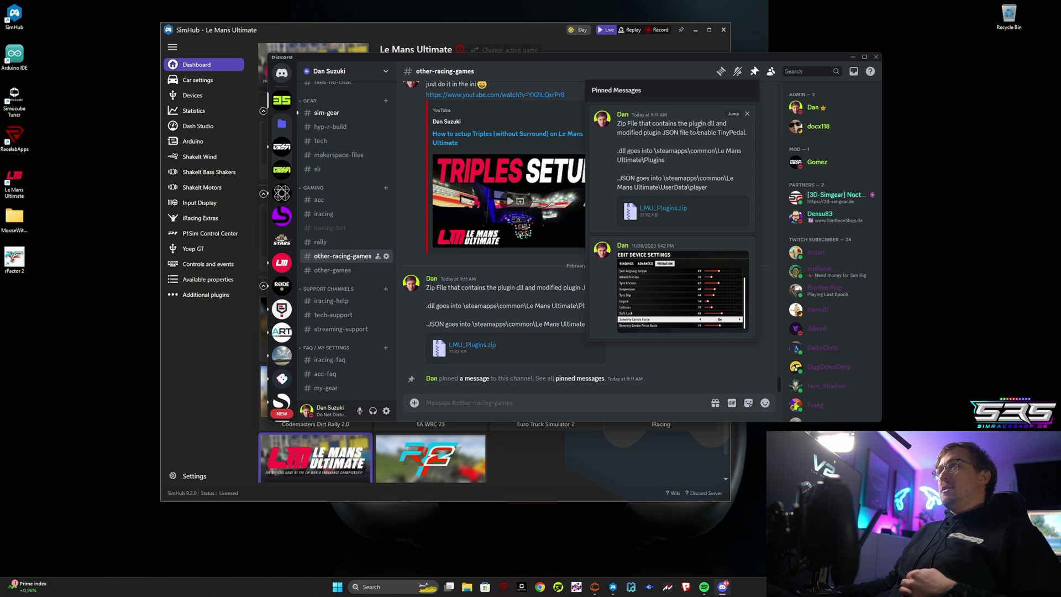
pyautogui.click(735, 115)
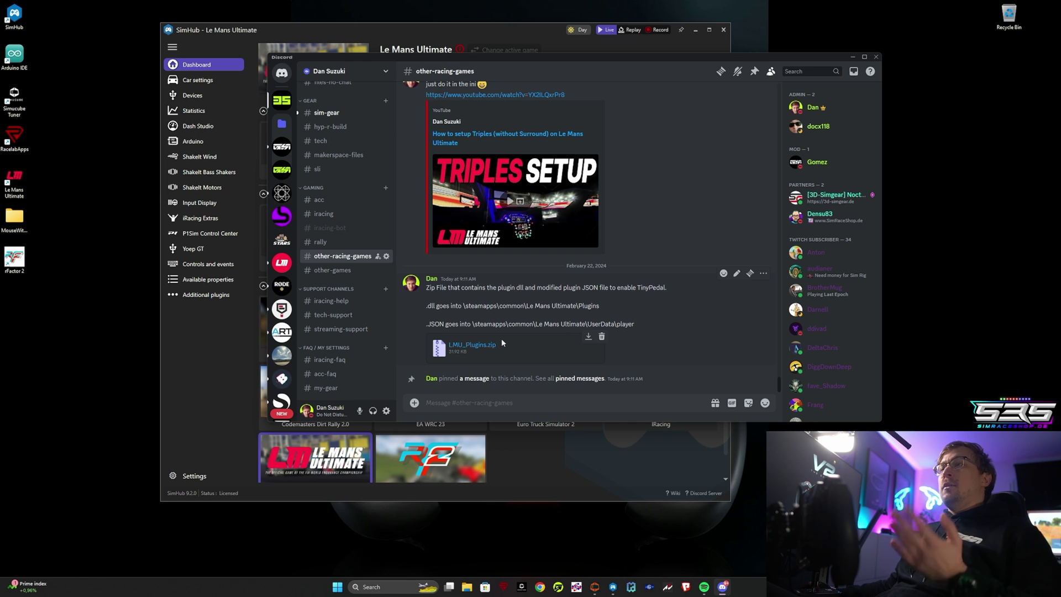
pyautogui.click(589, 337)
pyautogui.click(602, 272)
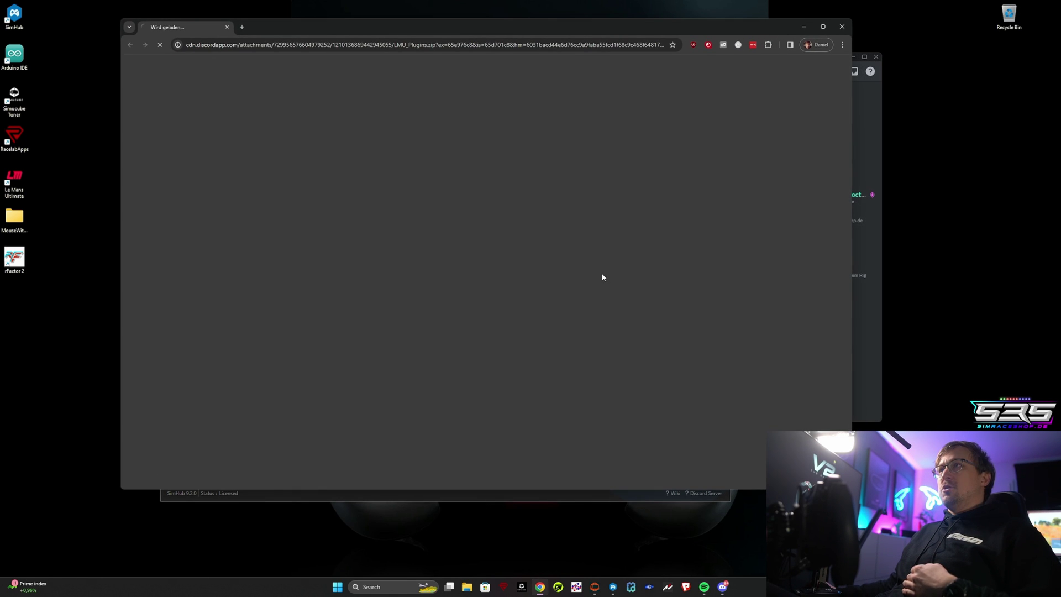
pyautogui.click(699, 69)
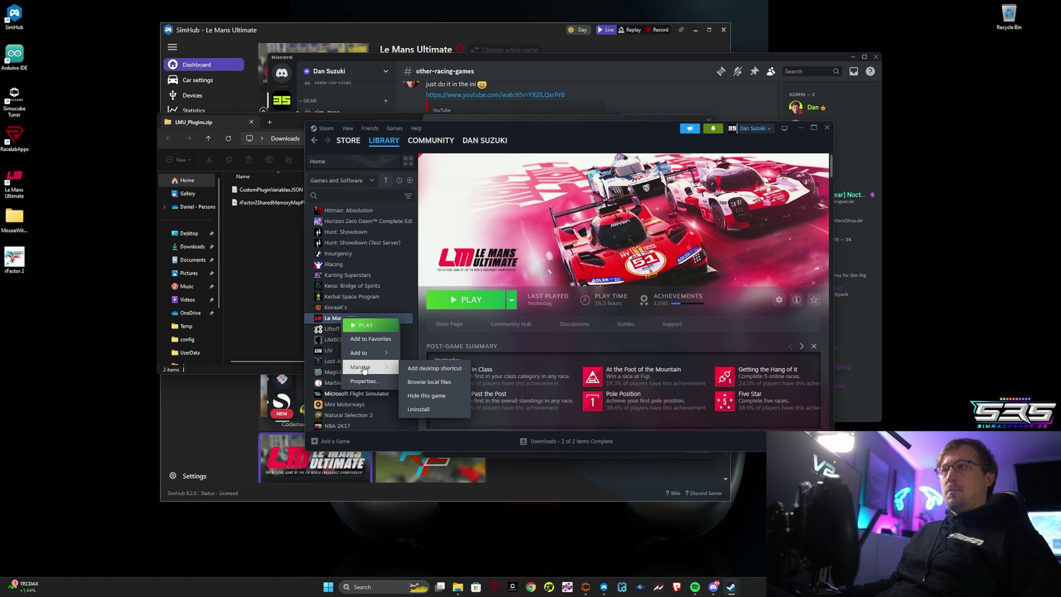
# Step: Browse Le Mans Ultimate's local files from the Steam library and open its Plugins folder alongside the downloaded archive
pyautogui.click(420, 380)
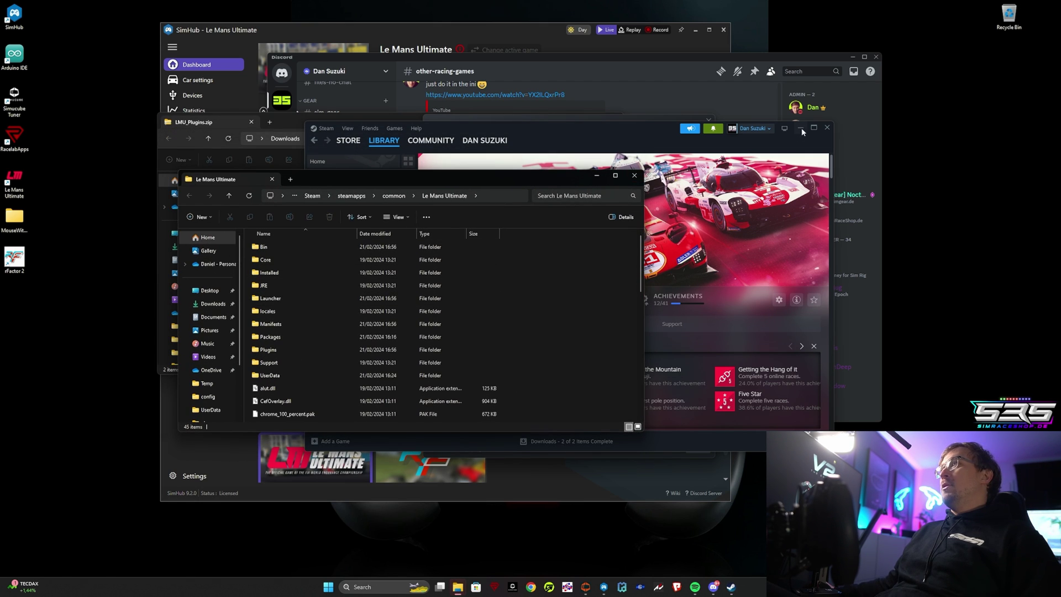
pyautogui.doubleClick(284, 350)
pyautogui.moveTo(309, 180); pyautogui.dragTo(290, 255)
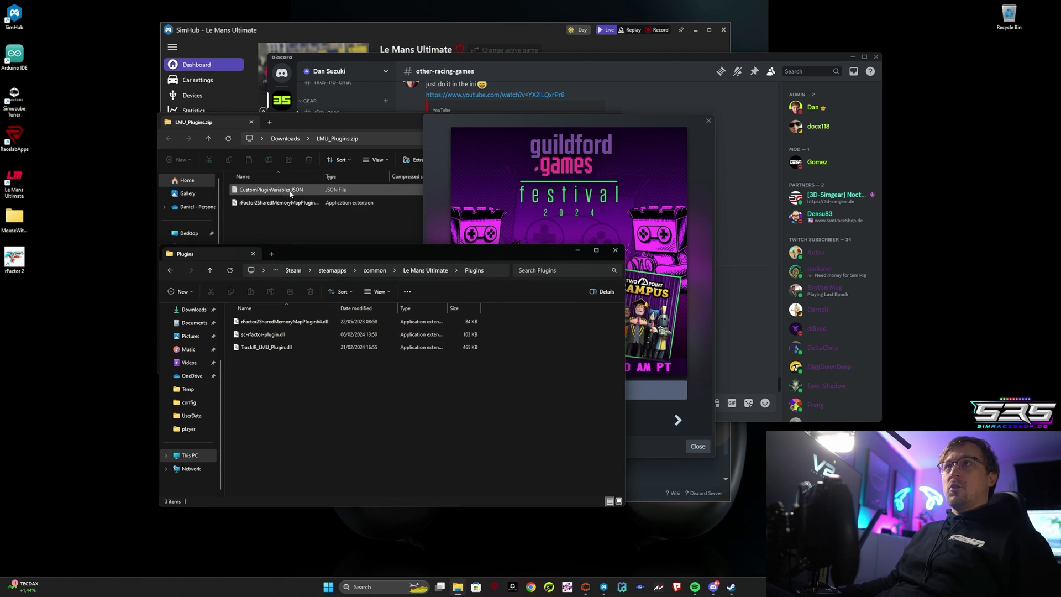
# Step: Compare the rFactor2SharedMemoryMapPlugin DLL in the archive with the DLL files in the game's Plugins folder
pyautogui.click(326, 204)
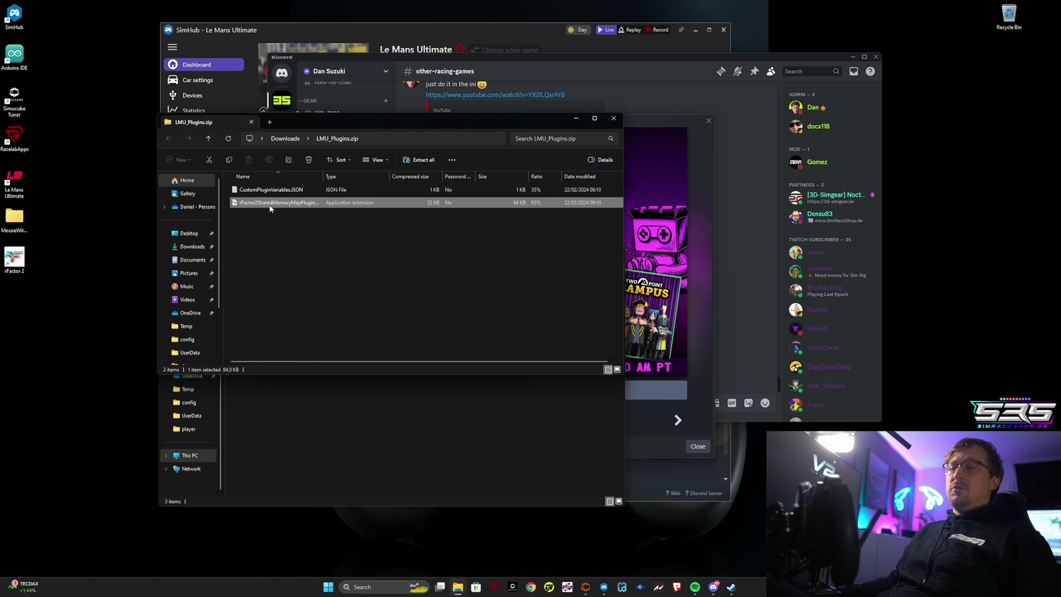
pyautogui.click(338, 377)
pyautogui.click(274, 323)
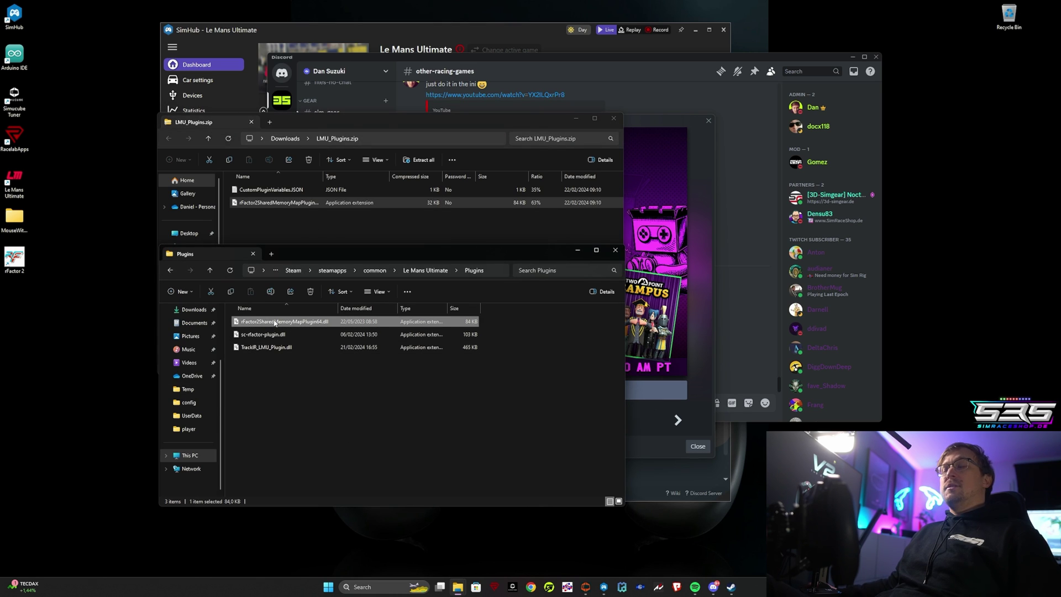
pyautogui.click(299, 364)
pyautogui.click(259, 336)
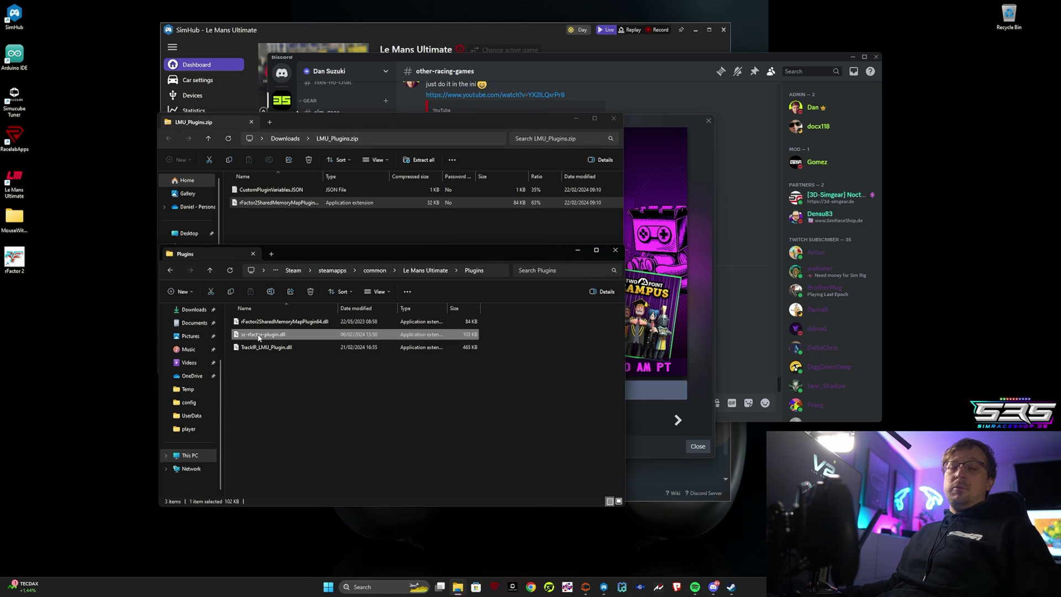
pyautogui.click(308, 375)
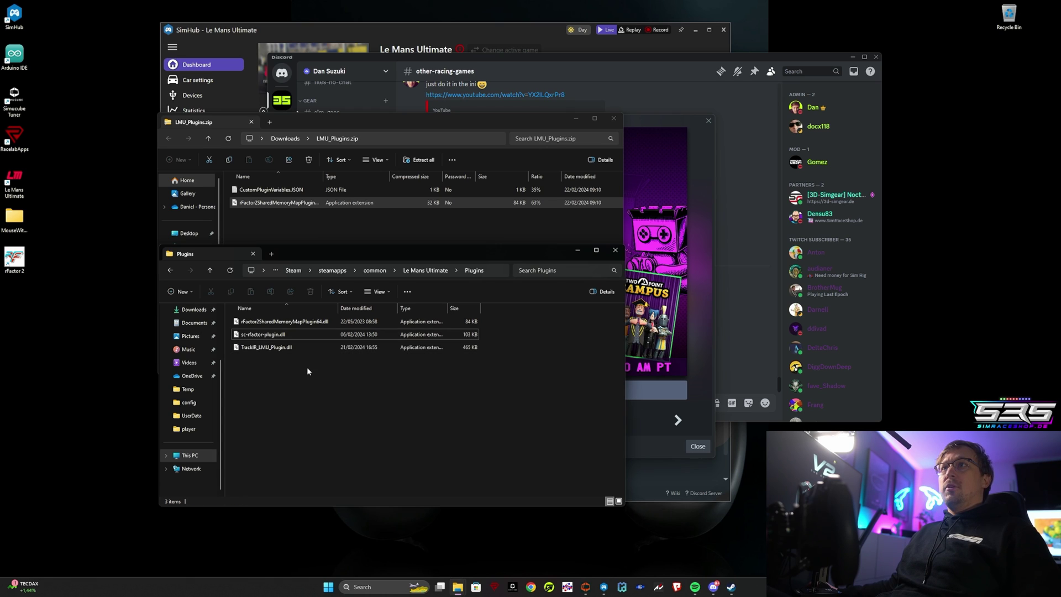
# Step: Open CustomPluginVariables.JSON from the game's UserData\player folder and enlarge its text for reading
pyautogui.click(416, 271)
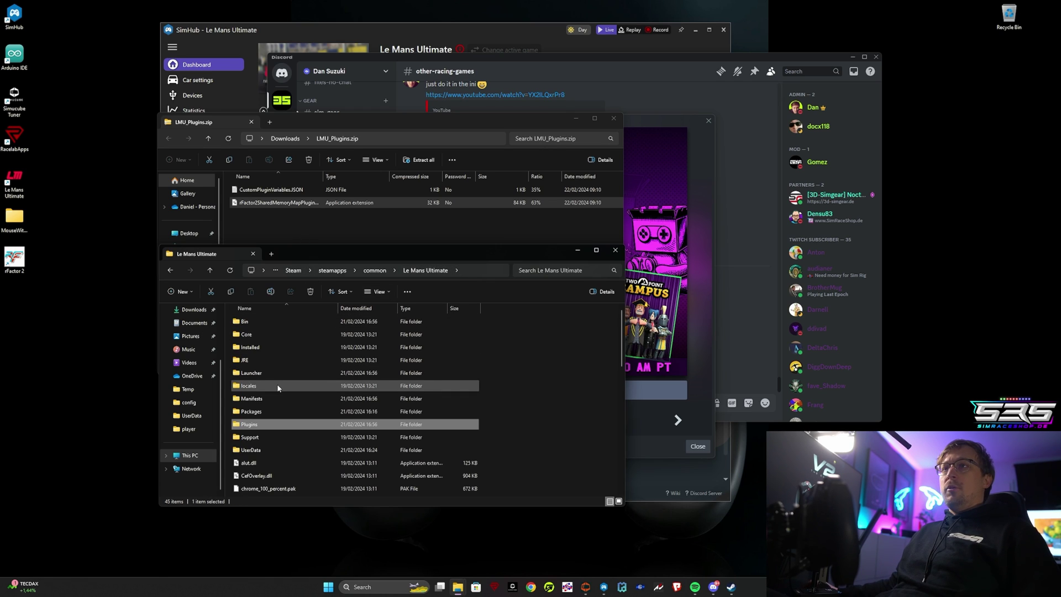
pyautogui.doubleClick(251, 451)
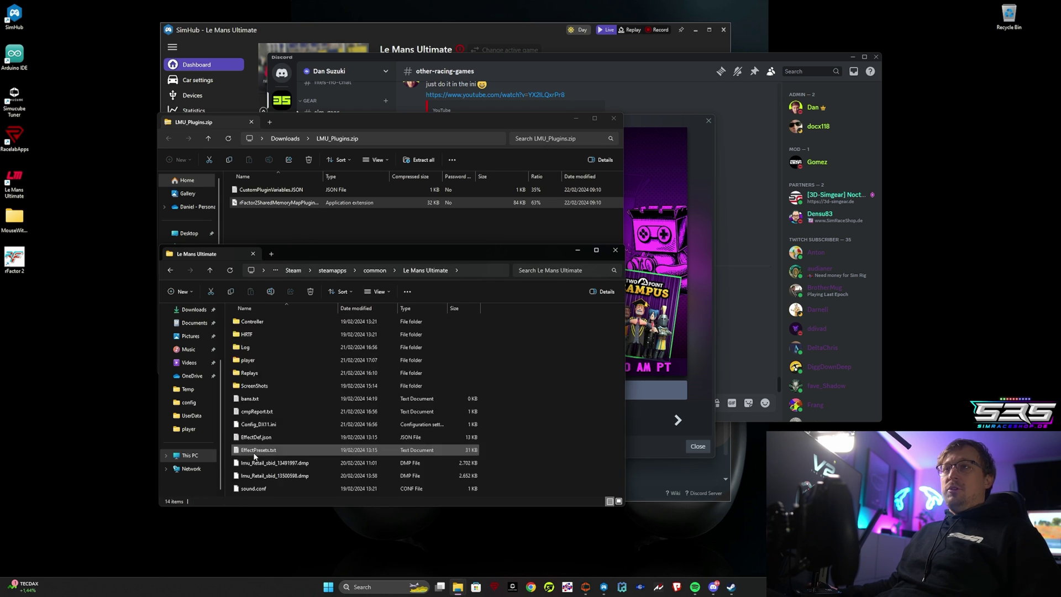
pyautogui.doubleClick(248, 360)
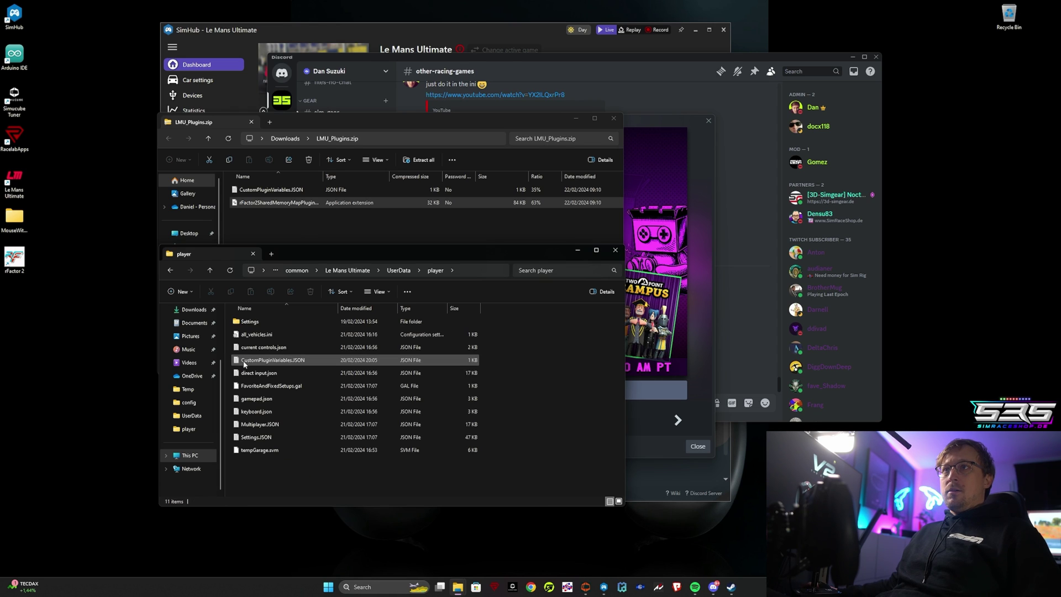
pyautogui.doubleClick(283, 361)
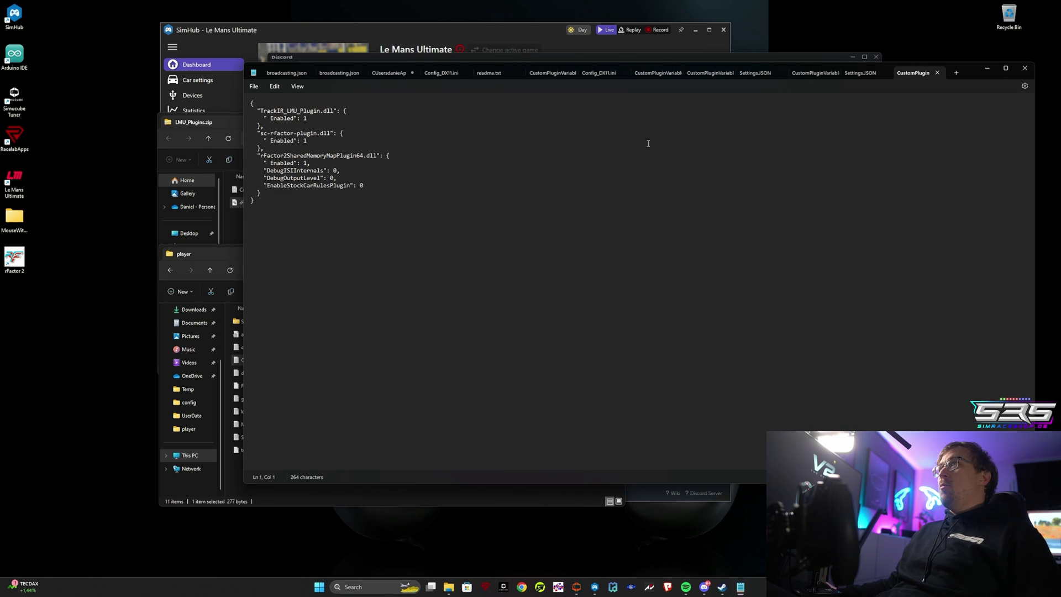
pyautogui.scroll(7, 365, 182)
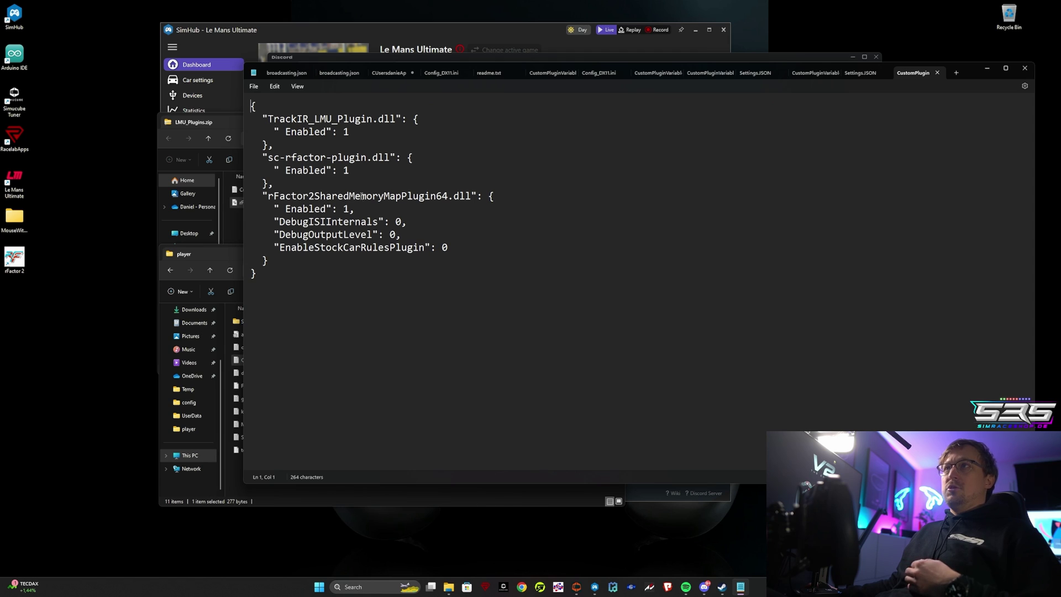
# Step: Highlight the rFactor2SharedMemoryMapPlugin64.dll block in CustomPluginVariables.JSON to examine its settings
pyautogui.hotkey('shift', 'Down')
pyautogui.hotkey('shift', 'Down')
pyautogui.hotkey('shift', 'Down')
pyautogui.hotkey('shift', 'Down')
pyautogui.hotkey('shift', 'Down')
pyautogui.hotkey('shift', 'Down')
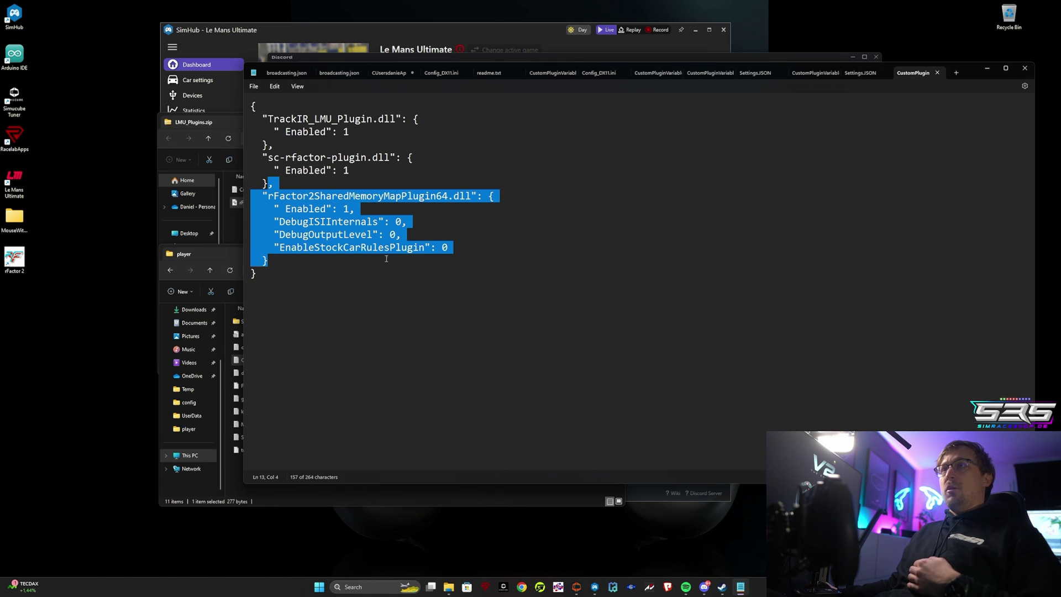
pyautogui.click(352, 282)
# Step: Locate CustomPluginVariables.JSON in the LMU_Plugins.zip window beside the player folder and minimise the archive window
pyautogui.click(234, 220)
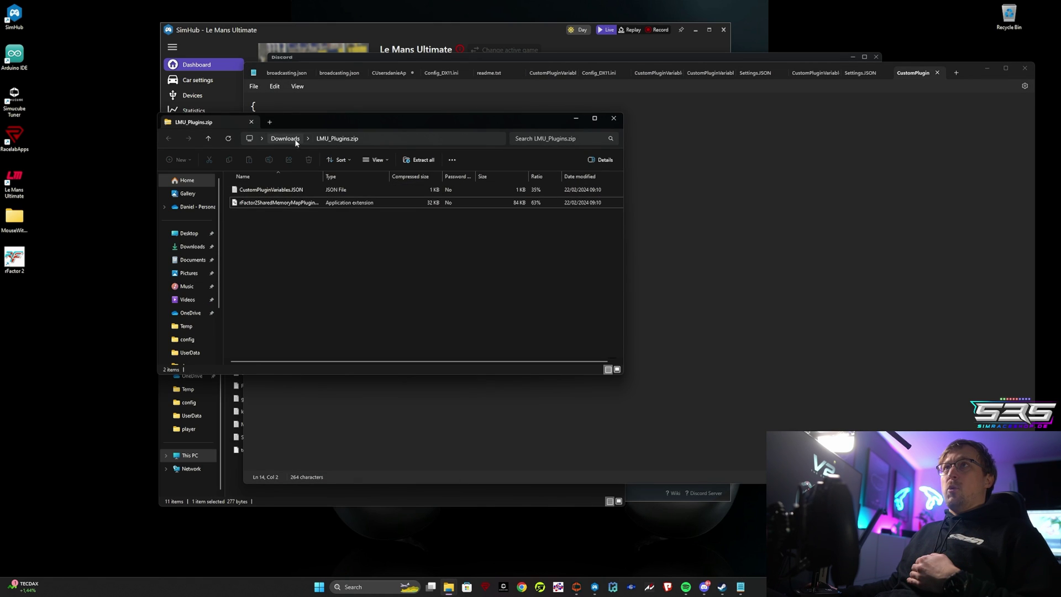
pyautogui.moveTo(299, 121); pyautogui.dragTo(473, 178)
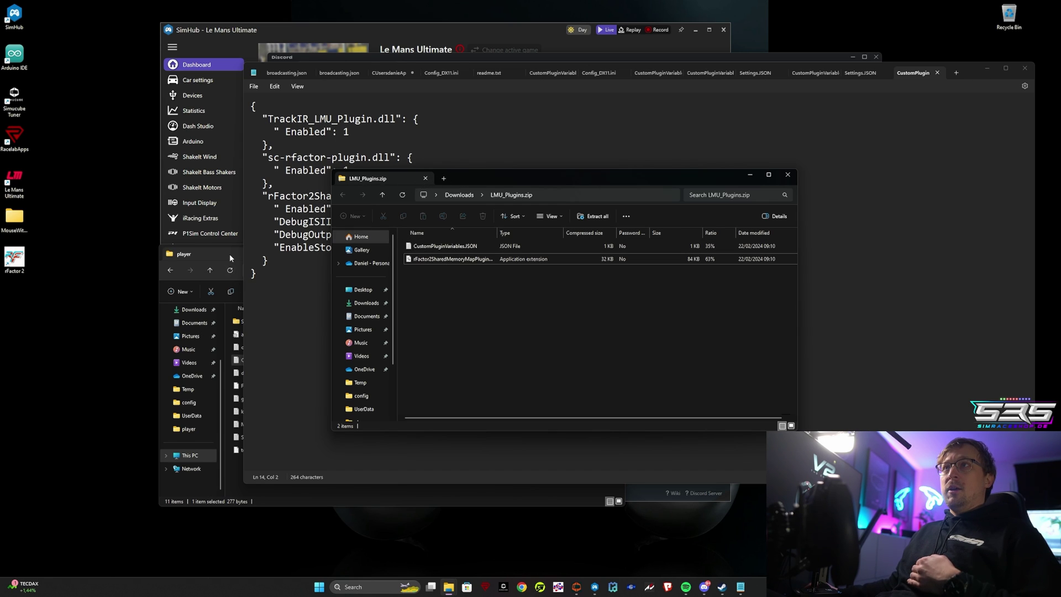
pyautogui.click(470, 249)
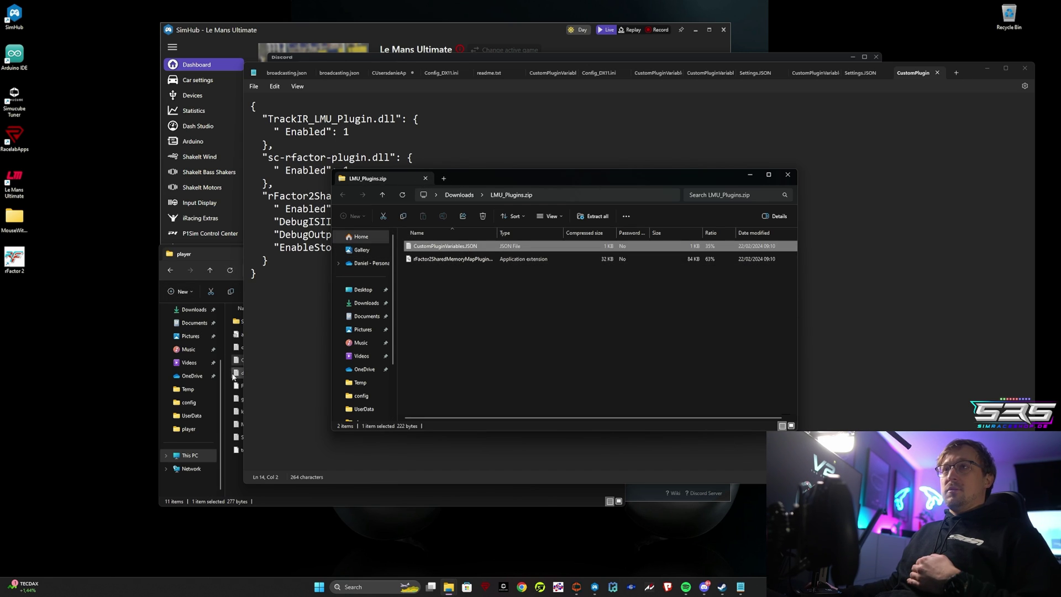
pyautogui.click(750, 175)
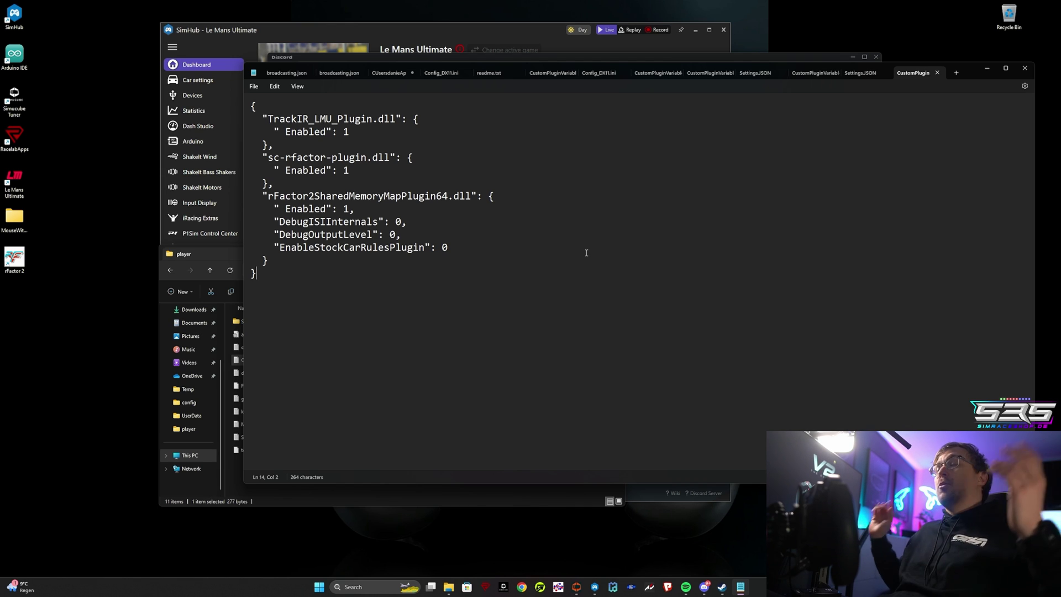
# Step: Copy the sc-rfactor-plugin.dll block, paste it after the last plugin block and enter "asdf" as placeholder text in the copy
pyautogui.moveTo(269, 145); pyautogui.dragTo(396, 161)
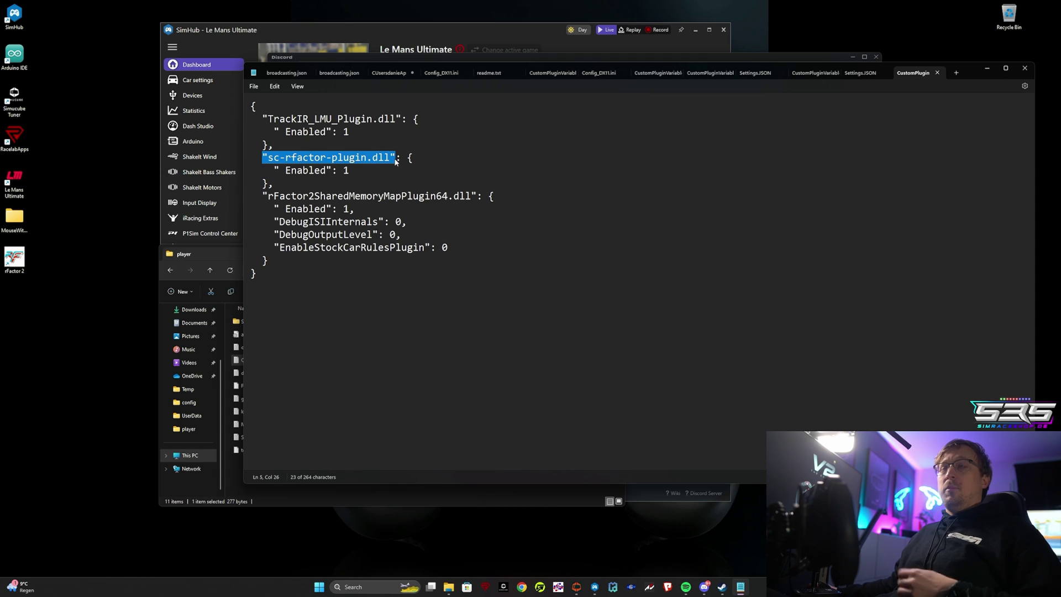
pyautogui.doubleClick(293, 170)
pyautogui.click(354, 174)
pyautogui.moveTo(270, 182); pyautogui.dragTo(269, 145)
pyautogui.hotkey('ctrl', 'c')
pyautogui.click(277, 261)
pyautogui.hotkey('ctrl', 'v')
pyautogui.moveTo(367, 273); pyautogui.dragTo(269, 299)
pyautogui.write('asdf')
# Step: Look through the TinyPedal GitHub repository's file list and README, and open its releases page from the download link
pyautogui.scroll(-1, 436, 238)
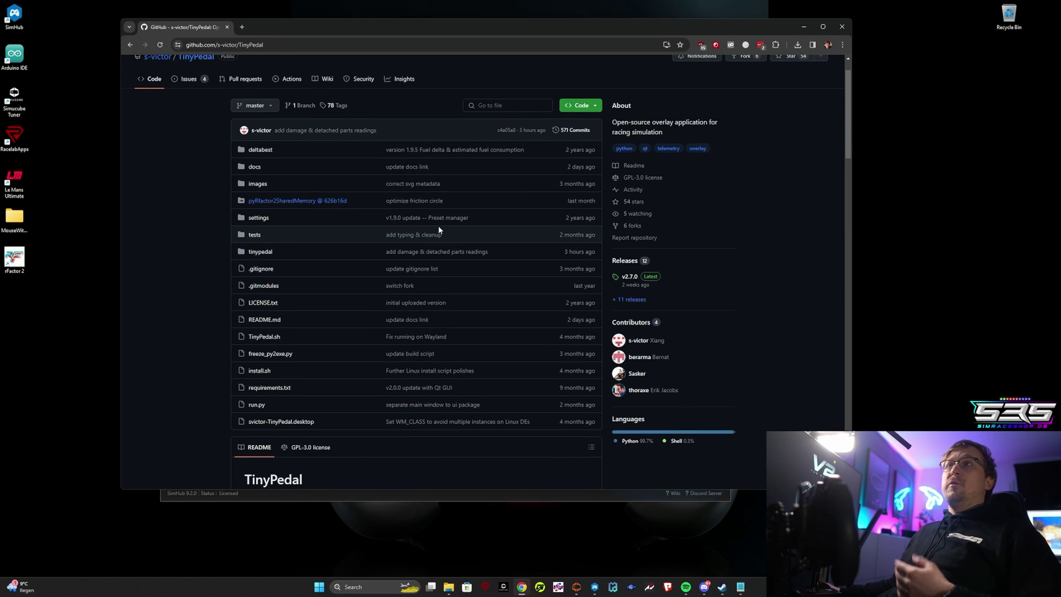
pyautogui.scroll(-1, 438, 225)
pyautogui.scroll(-5, 432, 272)
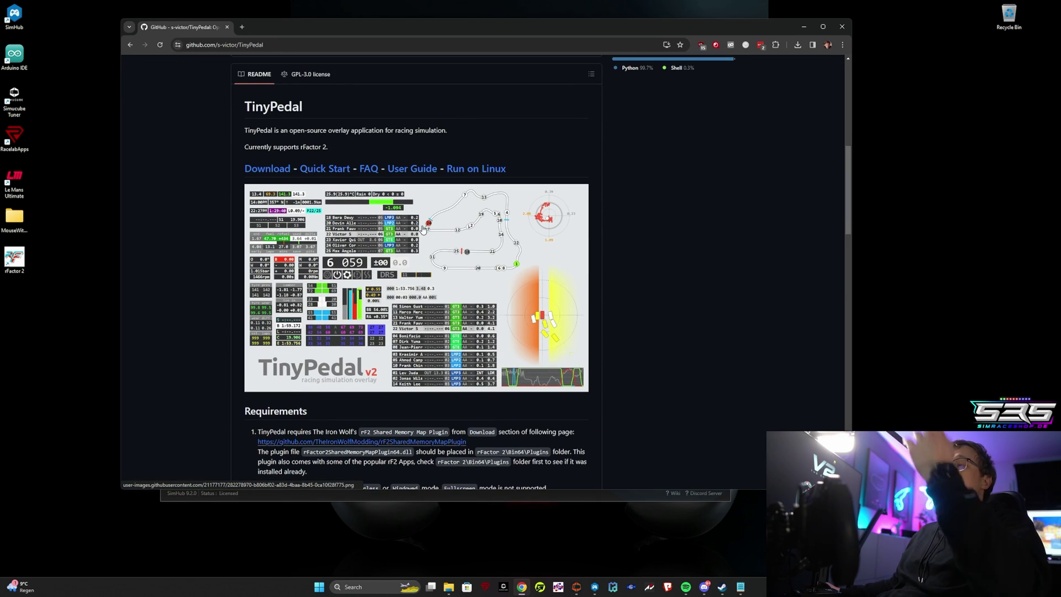
pyautogui.scroll(6, 416, 250)
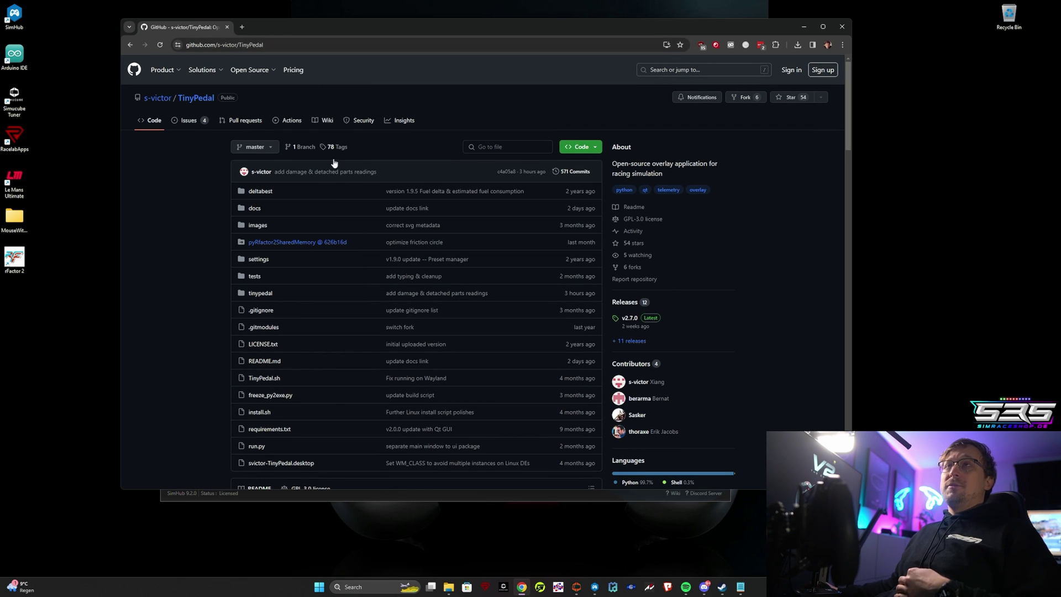
pyautogui.scroll(-5, 406, 238)
pyautogui.click(268, 293)
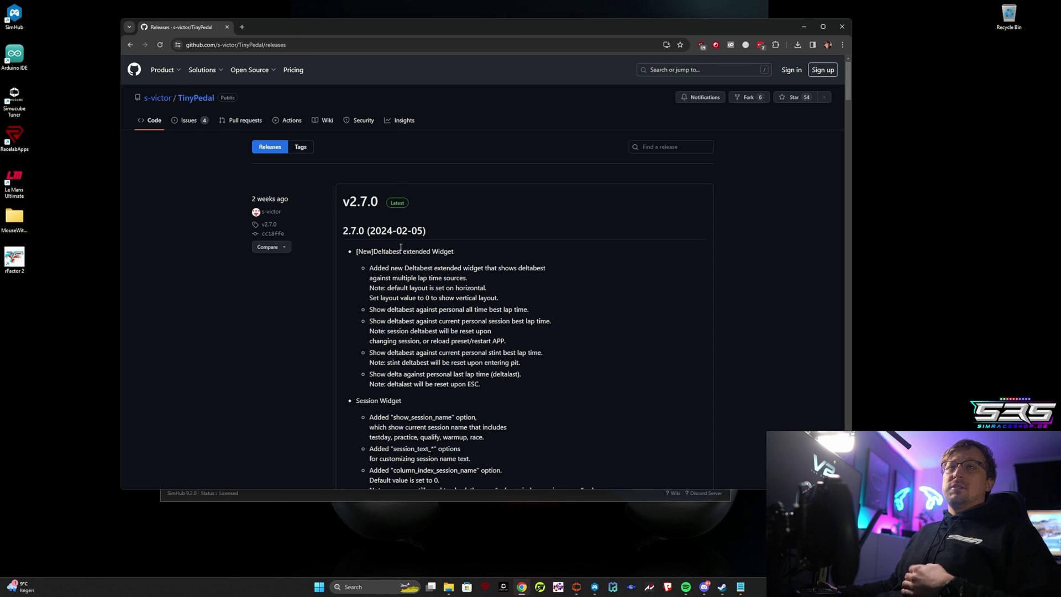
# Step: Launch tinypedal.exe from the TinyPedal folder, close the folder, and bring up the TinyPedal window over SimHub
pyautogui.hotkey('alt', 'Tab')
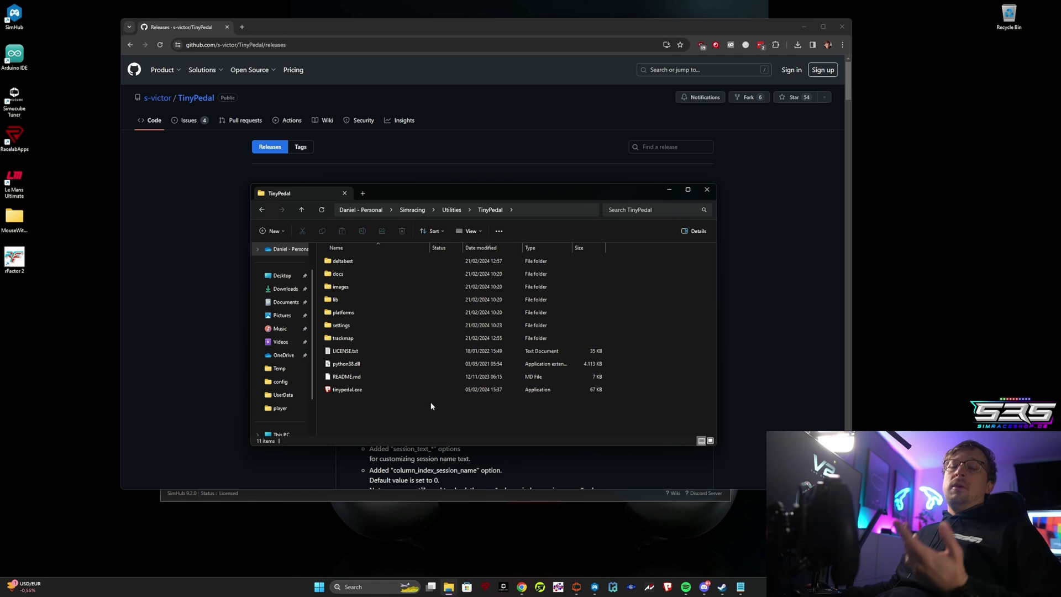
pyautogui.click(340, 390)
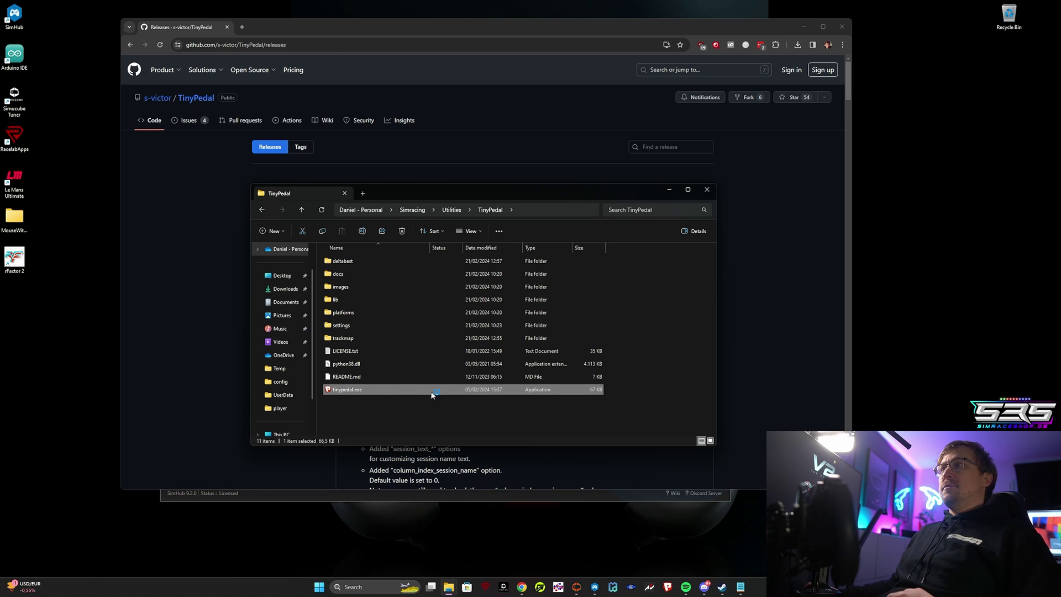
pyautogui.click(707, 190)
pyautogui.click(594, 587)
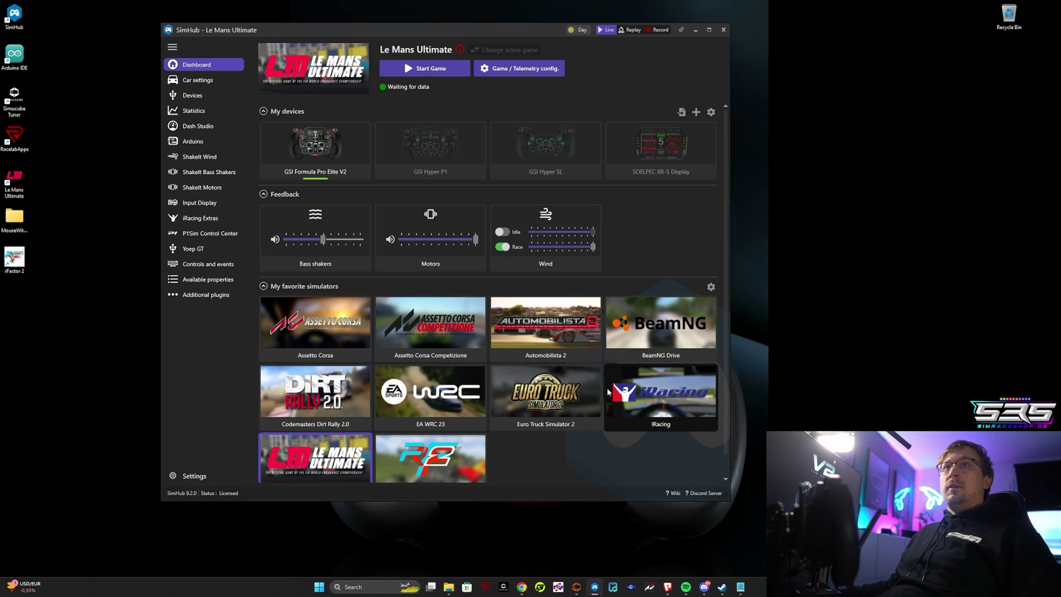
pyautogui.click(668, 587)
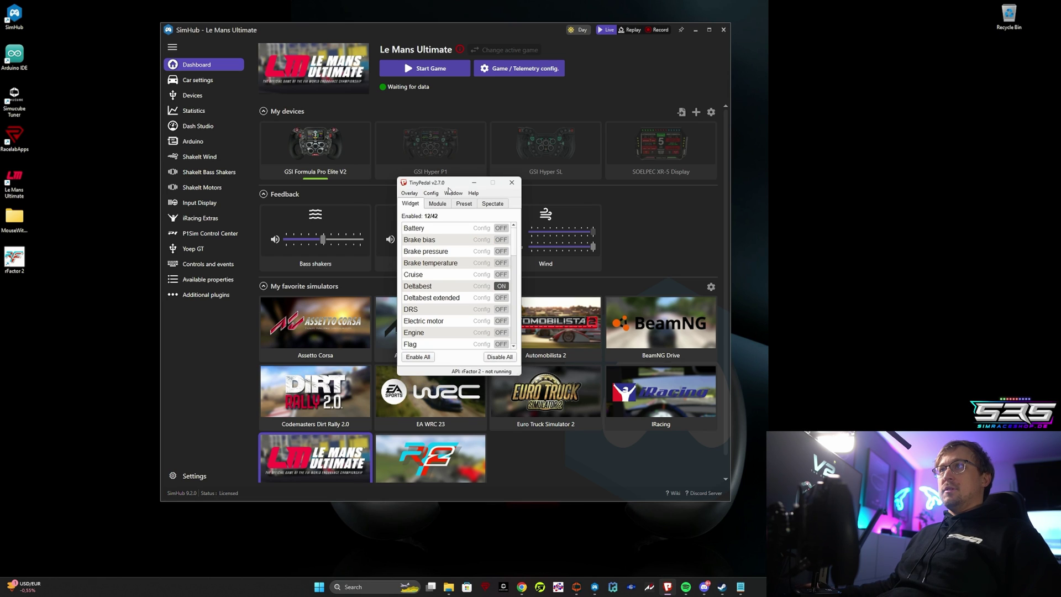
# Step: Review which widgets and modules are enabled in TinyPedal and return to the widget list
pyautogui.moveTo(448, 183); pyautogui.dragTo(404, 199)
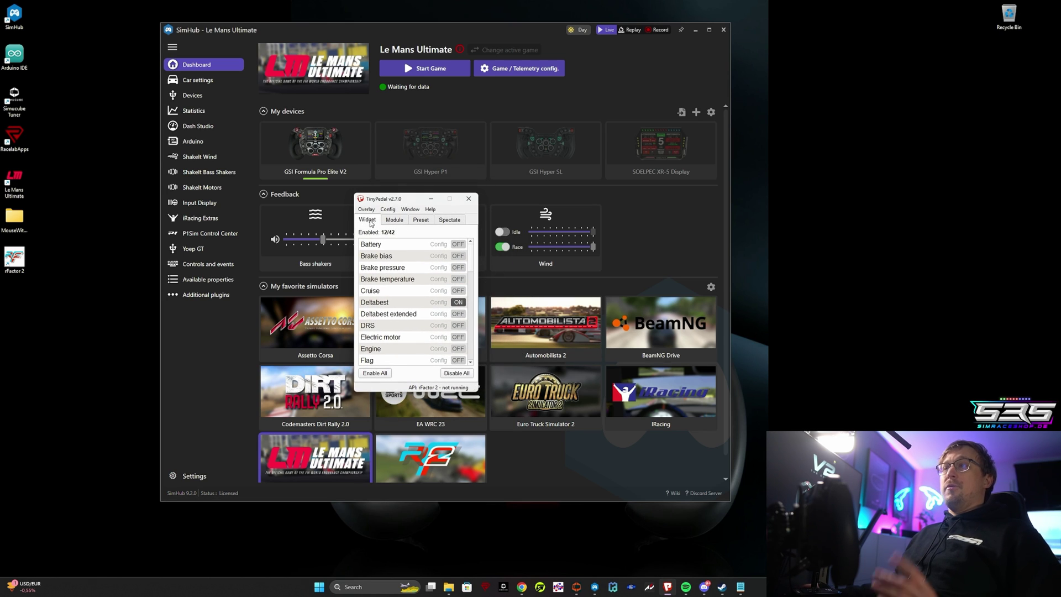
pyautogui.scroll(-10, 472, 257)
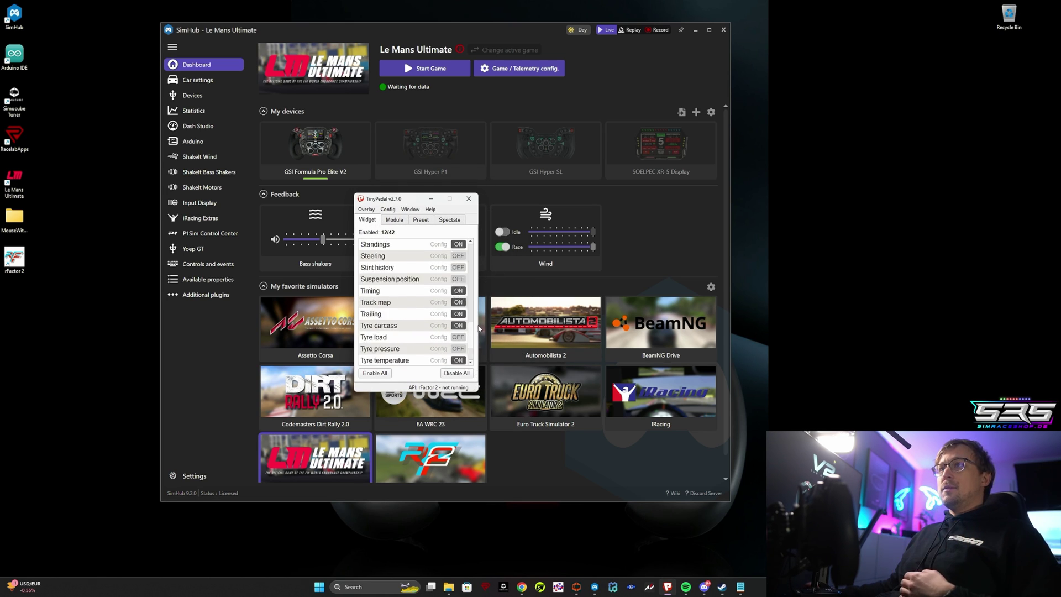
pyautogui.click(393, 220)
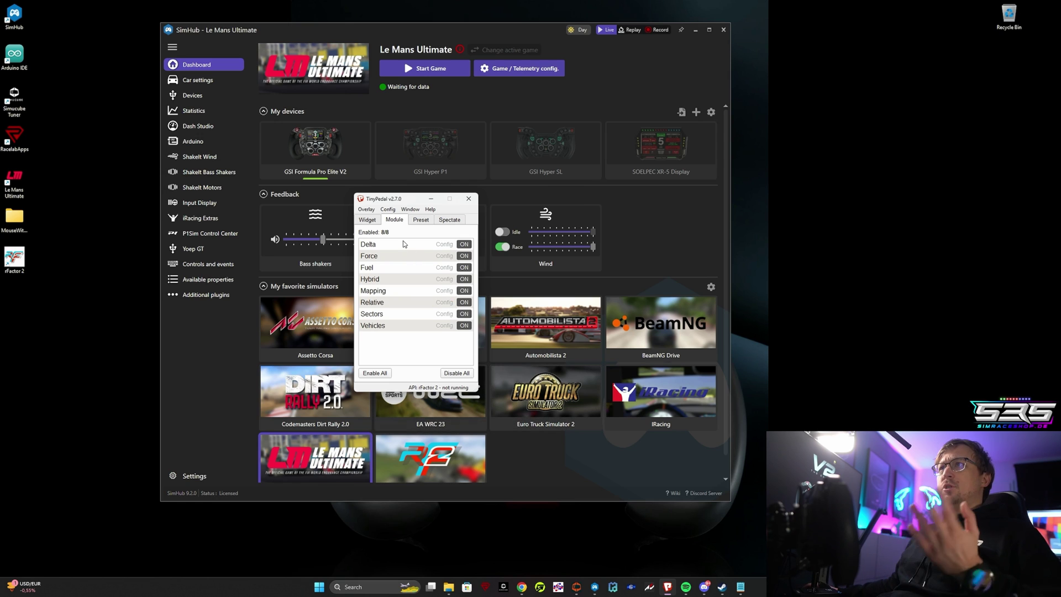
pyautogui.click(368, 223)
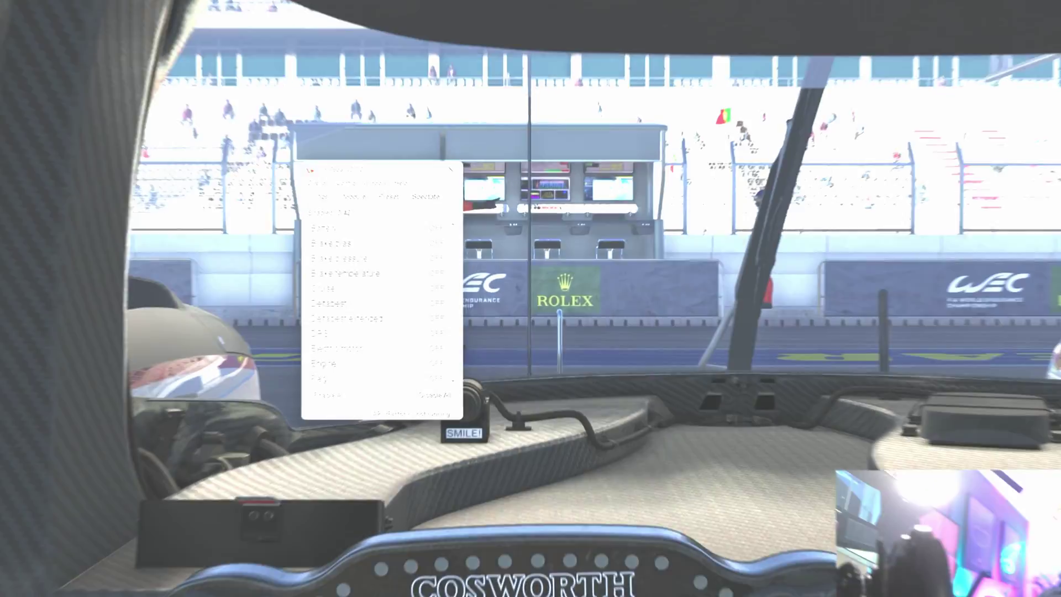
# Step: Enable all eight TinyPedal modules while the game is running and switch to the widget list
pyautogui.click(394, 219)
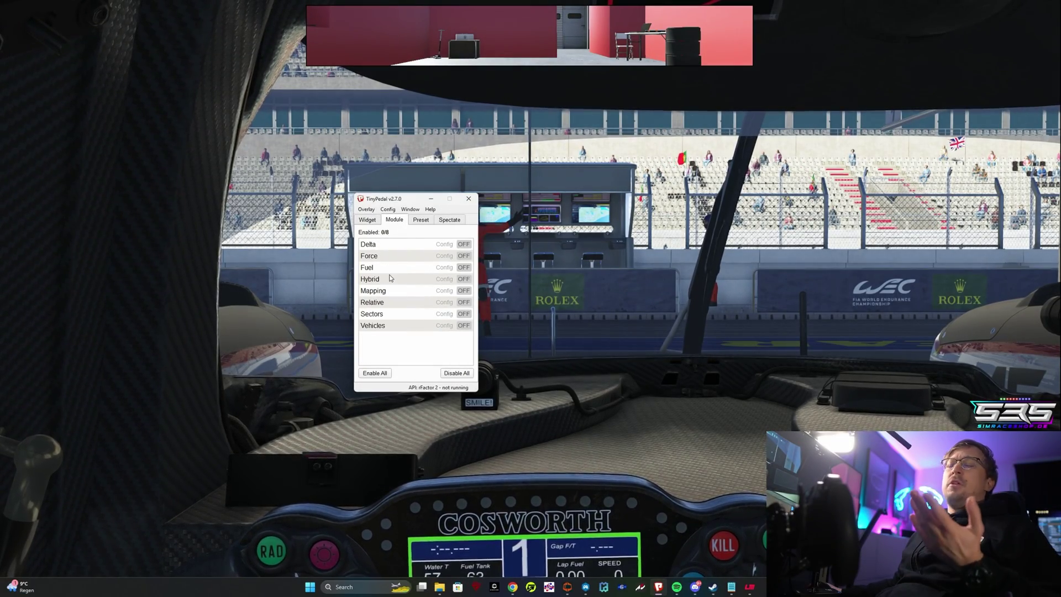
pyautogui.click(367, 220)
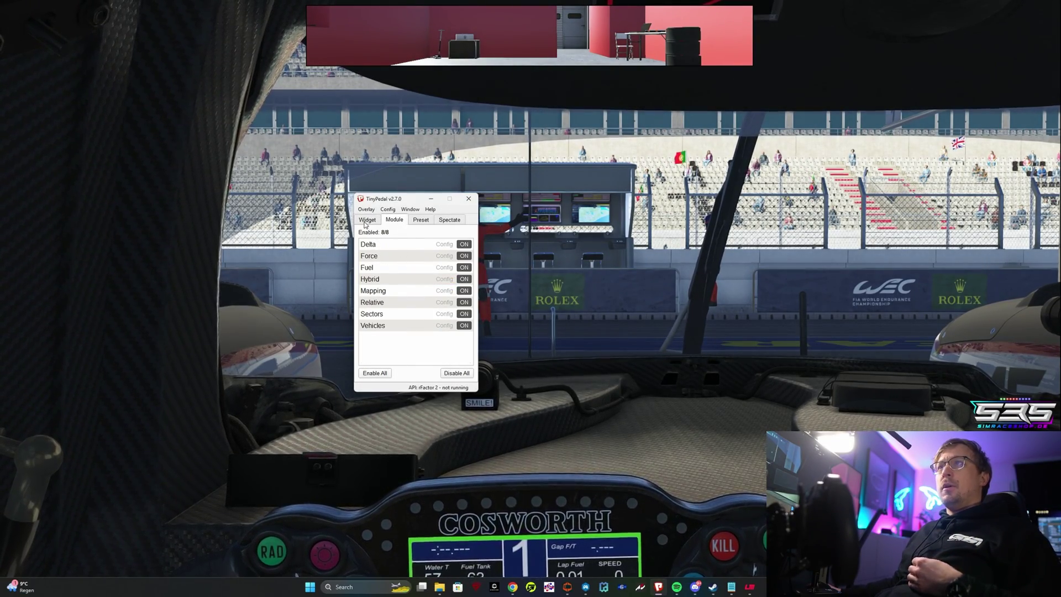
# Step: Enable the Battery widget and turn off the overlay's auto hide option
pyautogui.click(459, 244)
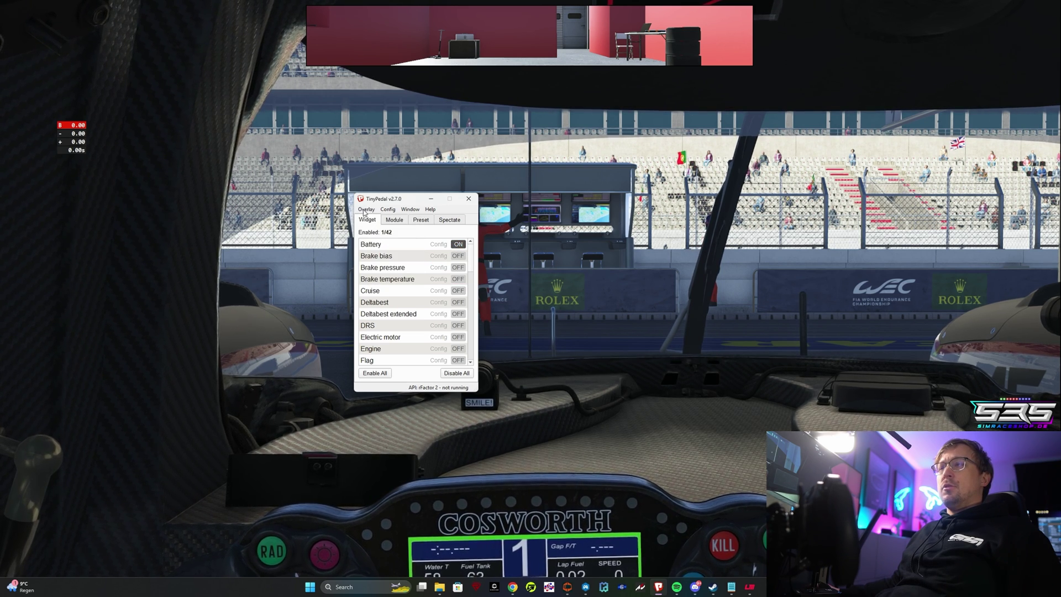
pyautogui.click(458, 247)
pyautogui.click(458, 246)
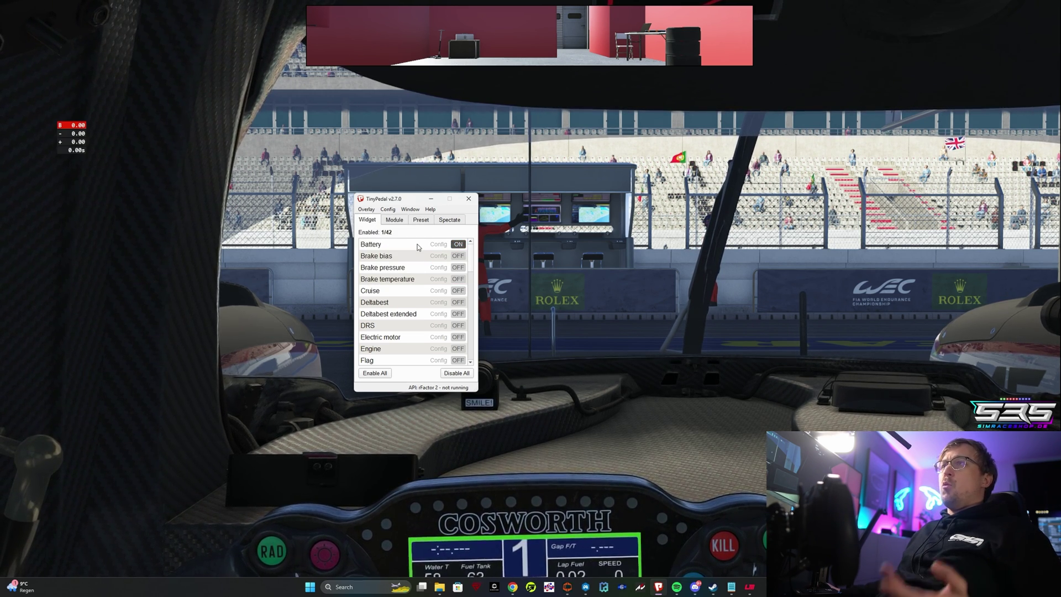
pyautogui.click(367, 209)
pyautogui.click(367, 209)
pyautogui.click(367, 209)
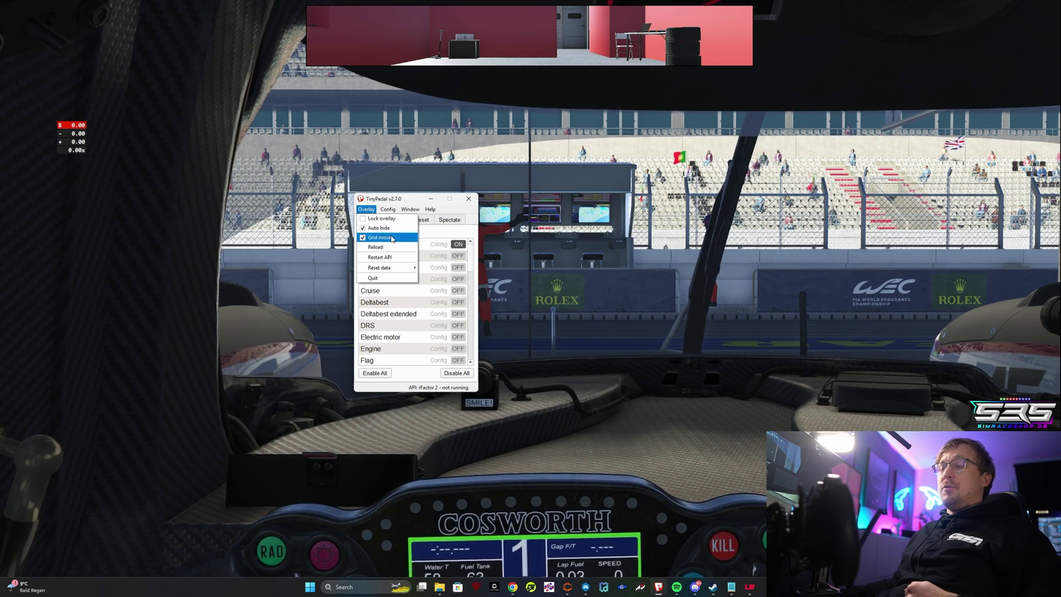
pyautogui.click(379, 229)
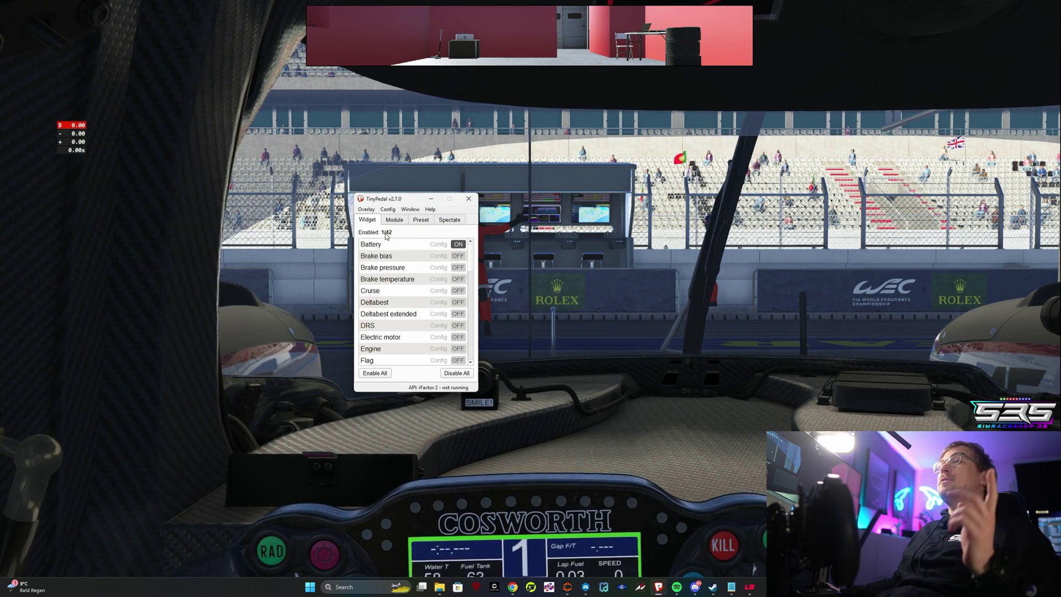
# Step: Return to the game and check the Battery overlay both in the cockpit and over the pause menu
pyautogui.click(559, 274)
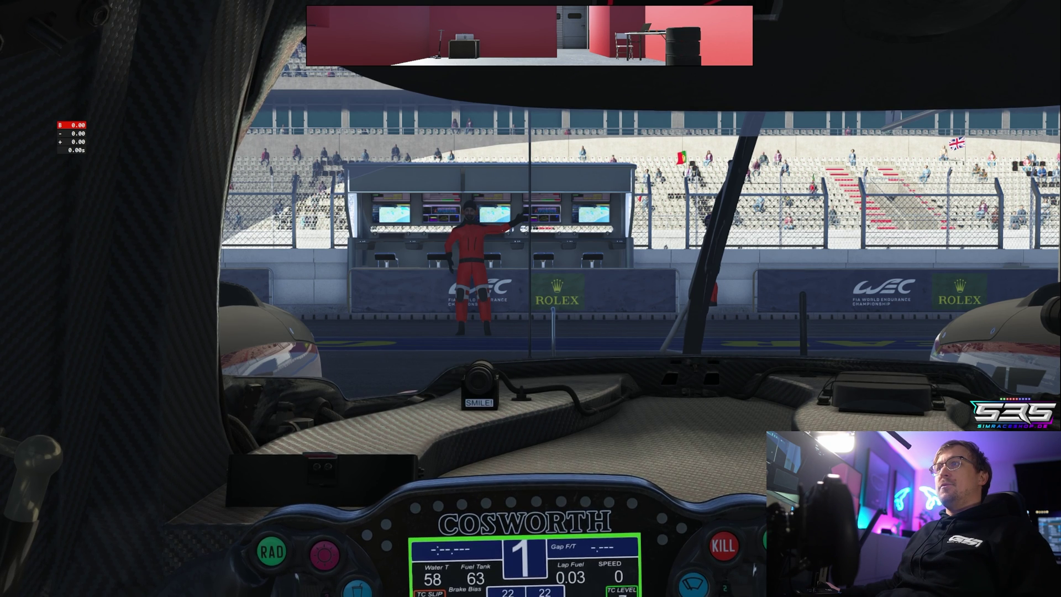
pyautogui.press('Escape')
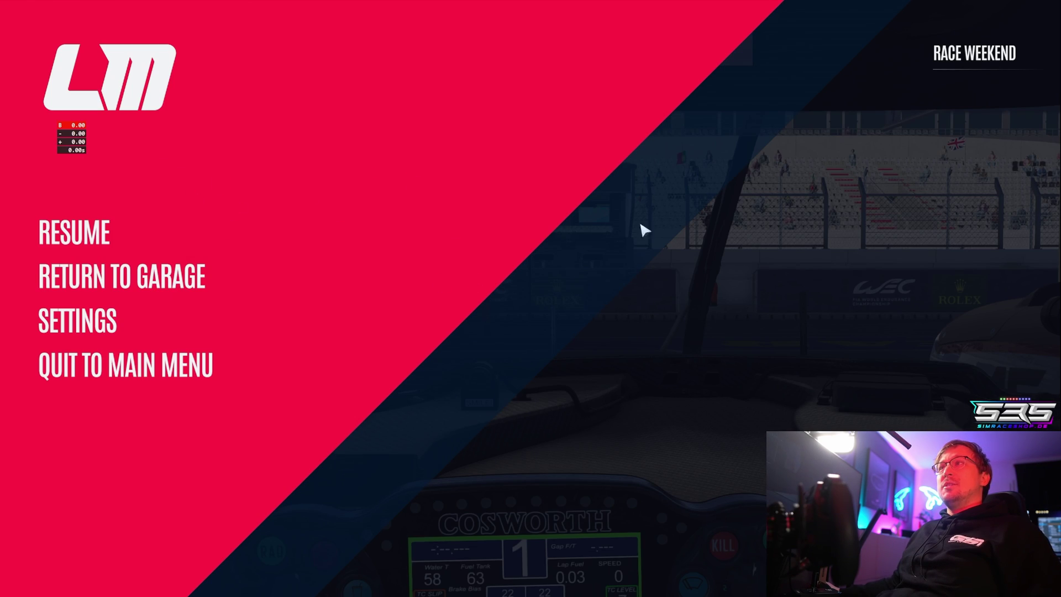
pyautogui.click(86, 235)
pyautogui.press('Escape')
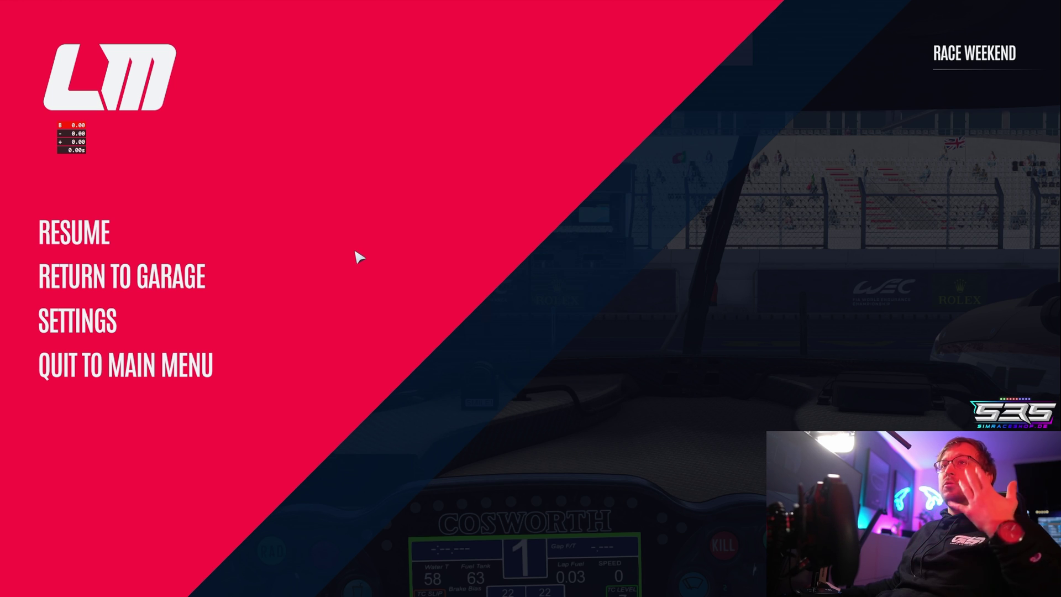
# Step: Switch back to TinyPedal, toggle grid move, and reposition the Battery overlay to the right of the LM logo
pyautogui.hotkey('alt', 'Tab')
pyautogui.click(367, 210)
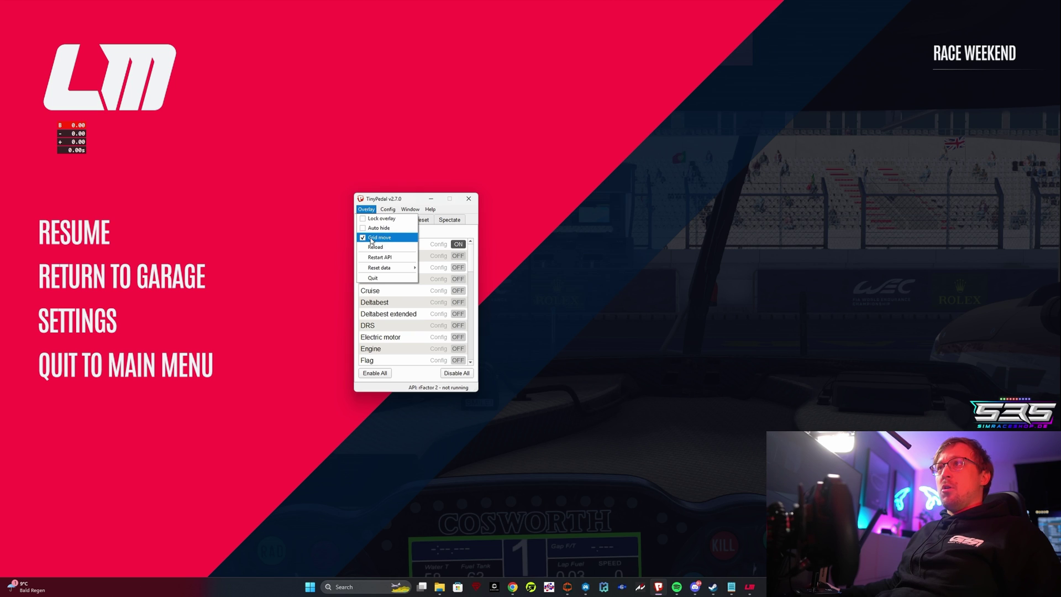
pyautogui.click(383, 239)
pyautogui.click(367, 210)
pyautogui.moveTo(75, 144); pyautogui.dragTo(250, 171)
pyautogui.click(367, 210)
pyautogui.click(383, 239)
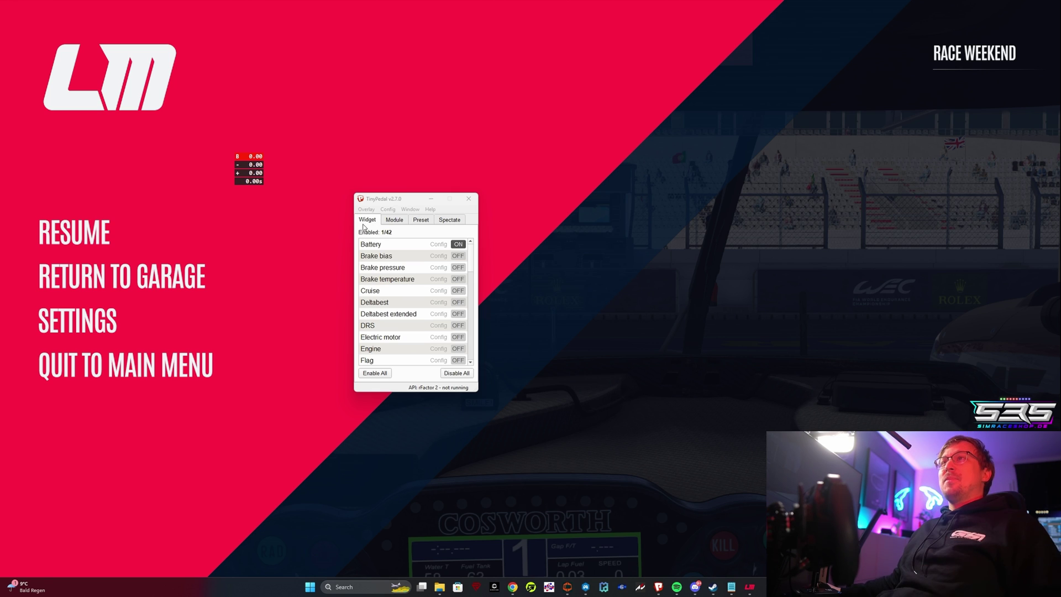
# Step: Try out the Brake bias widget, and disable both it and the Battery widget
pyautogui.click(373, 210)
pyautogui.click(410, 209)
pyautogui.click(459, 246)
pyautogui.click(460, 246)
pyautogui.click(460, 256)
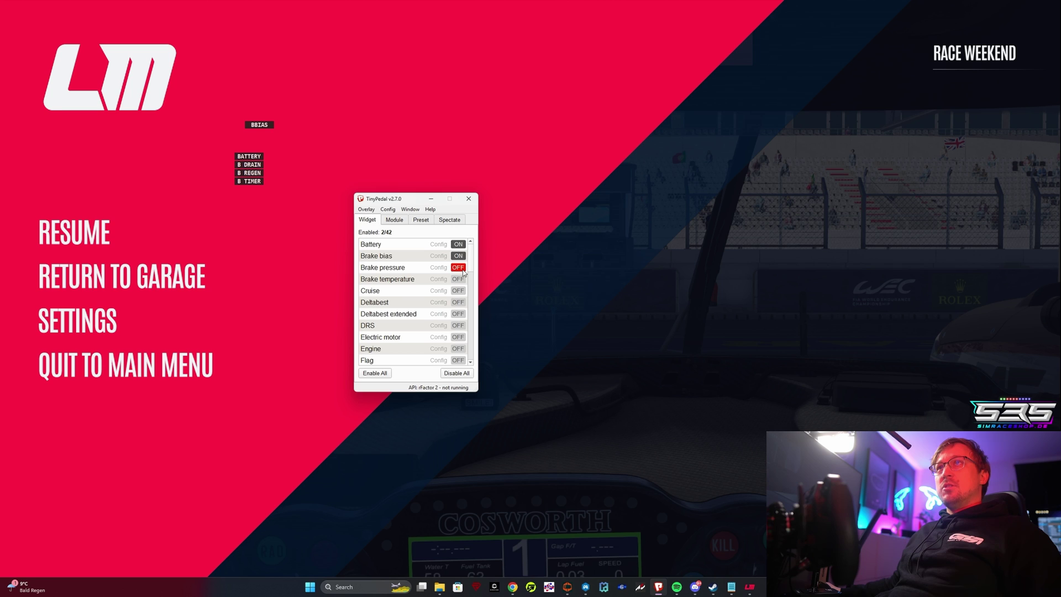
pyautogui.click(458, 256)
pyautogui.click(458, 244)
pyautogui.click(458, 245)
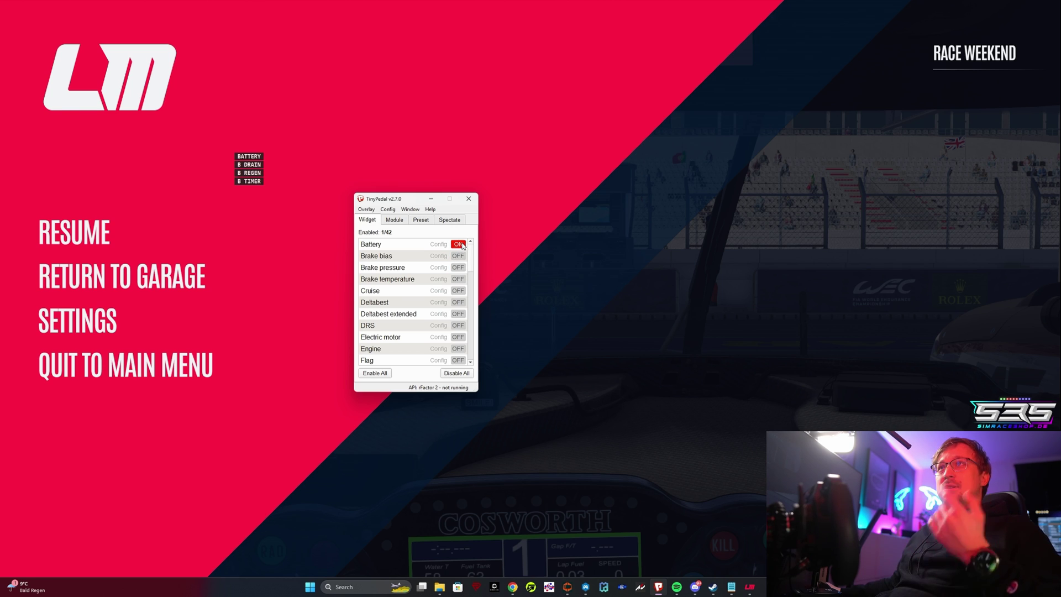
pyautogui.click(459, 244)
# Step: Try out the Deltabest widget by enabling it, moving its bar to the right, and disabling it
pyautogui.click(459, 303)
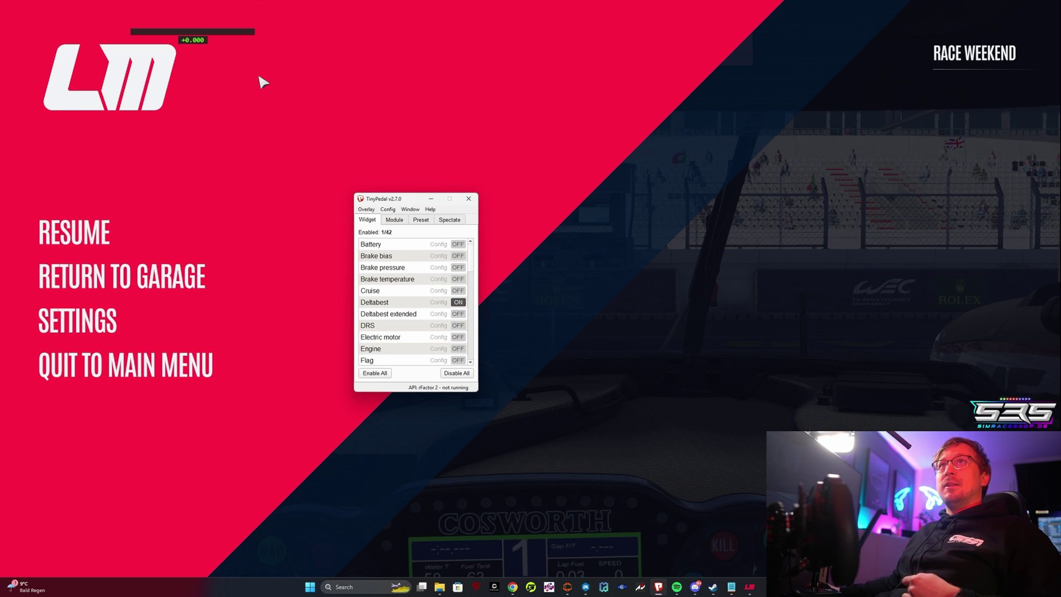
pyautogui.moveTo(203, 33); pyautogui.dragTo(430, 88)
pyautogui.click(458, 302)
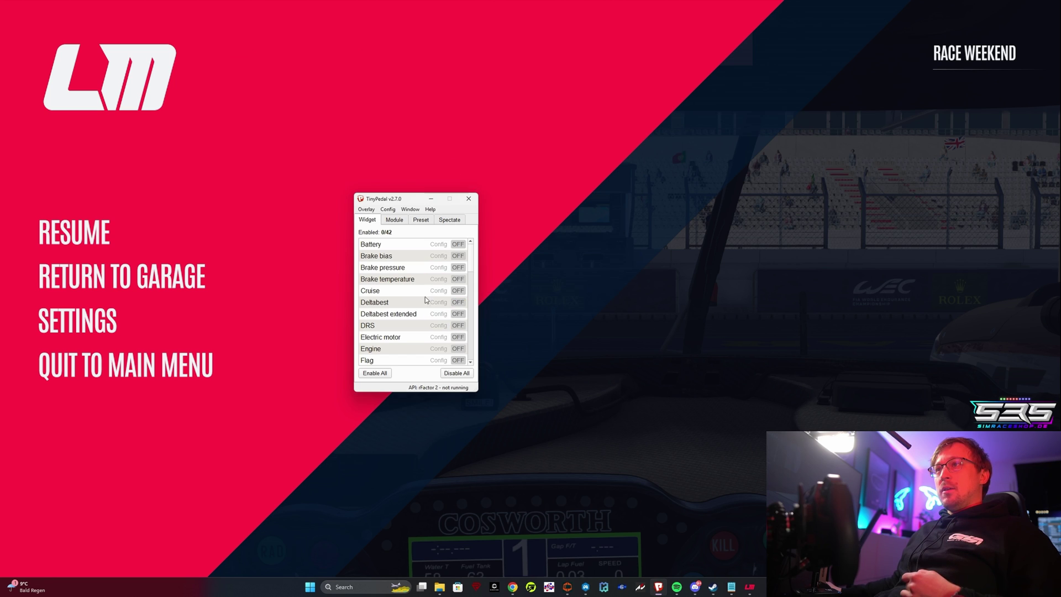
# Step: Enable the Radar widget and resume the game session to view it in the cockpit
pyautogui.scroll(-5, 432, 301)
pyautogui.scroll(-7, 432, 301)
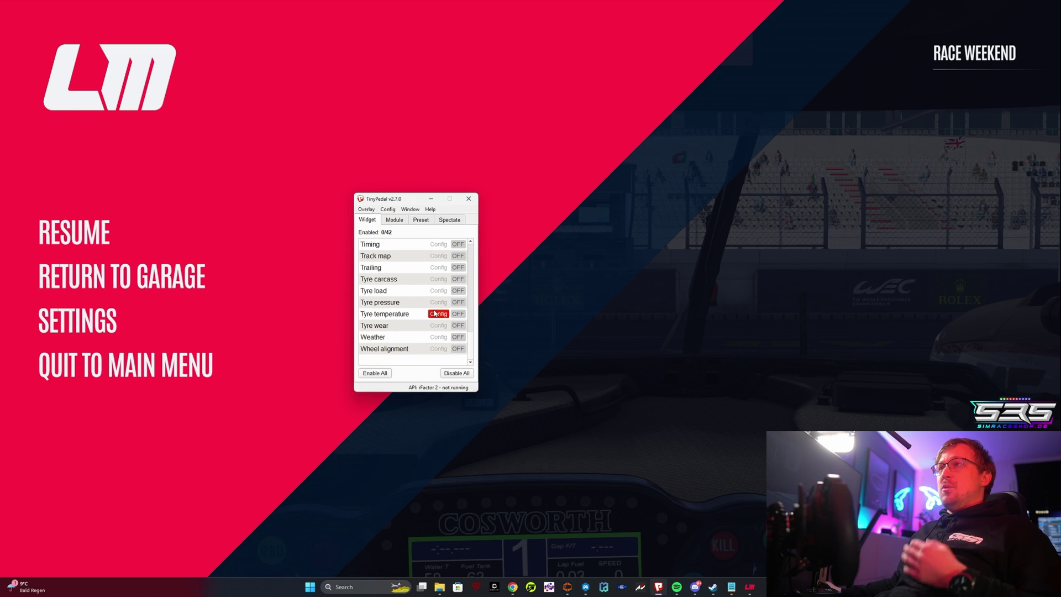
pyautogui.scroll(7, 418, 288)
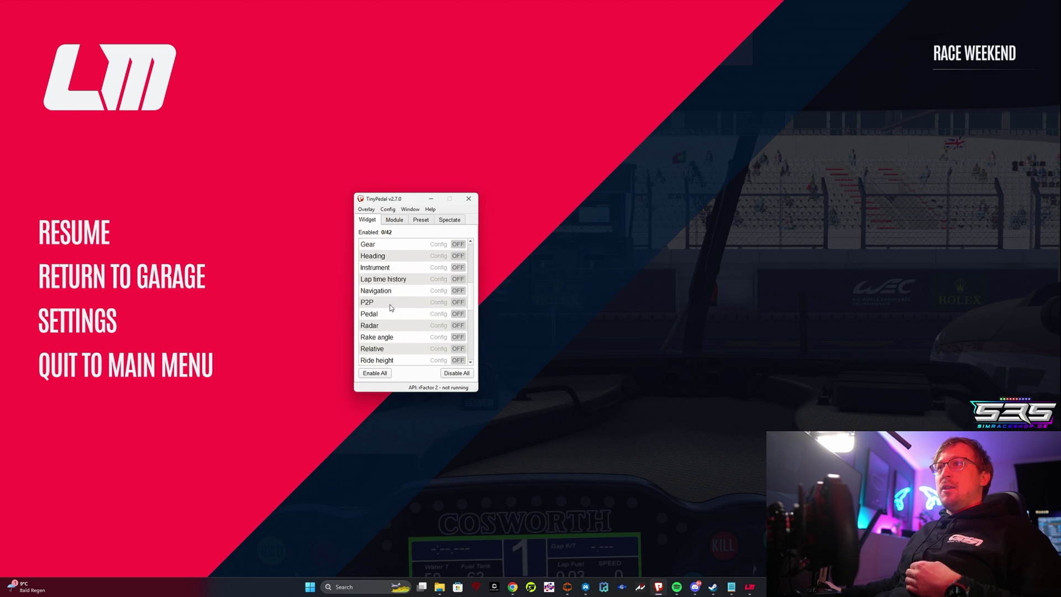
pyautogui.click(457, 327)
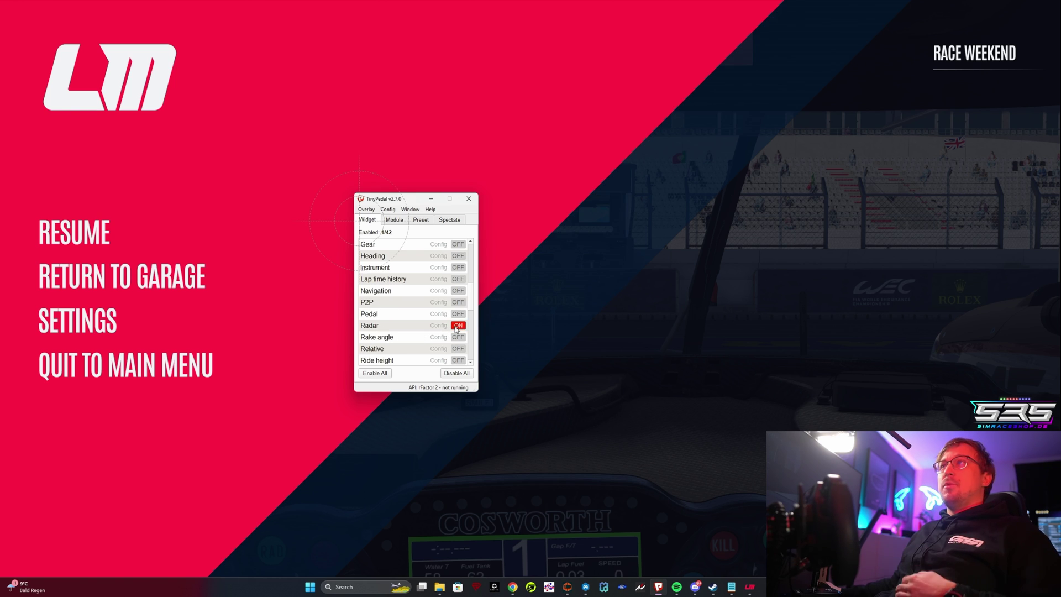
pyautogui.click(368, 177)
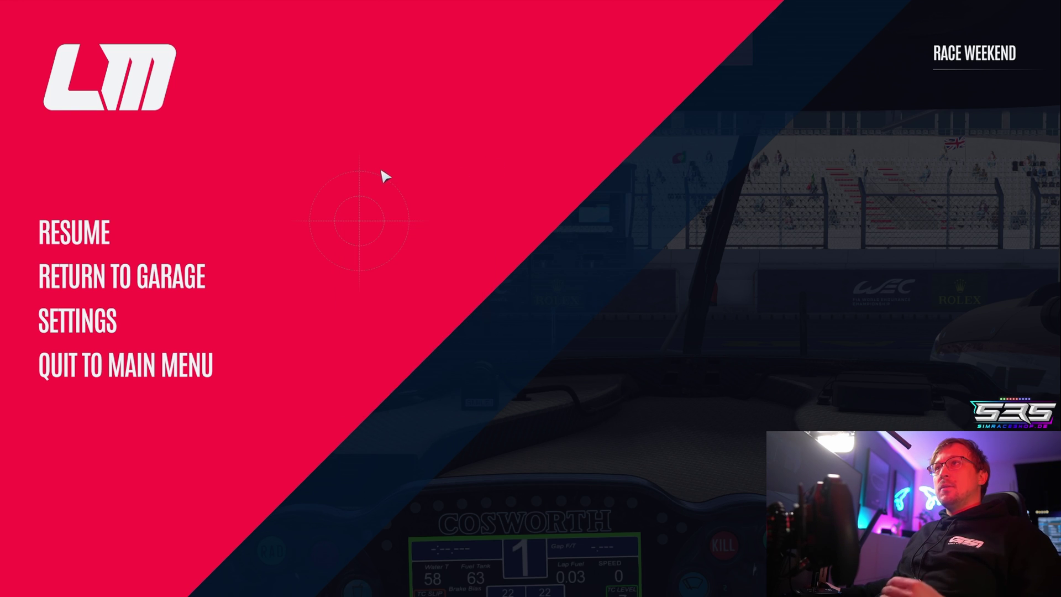
pyautogui.hotkey('alt', 'Tab')
pyautogui.hotkey('alt', 'Tab')
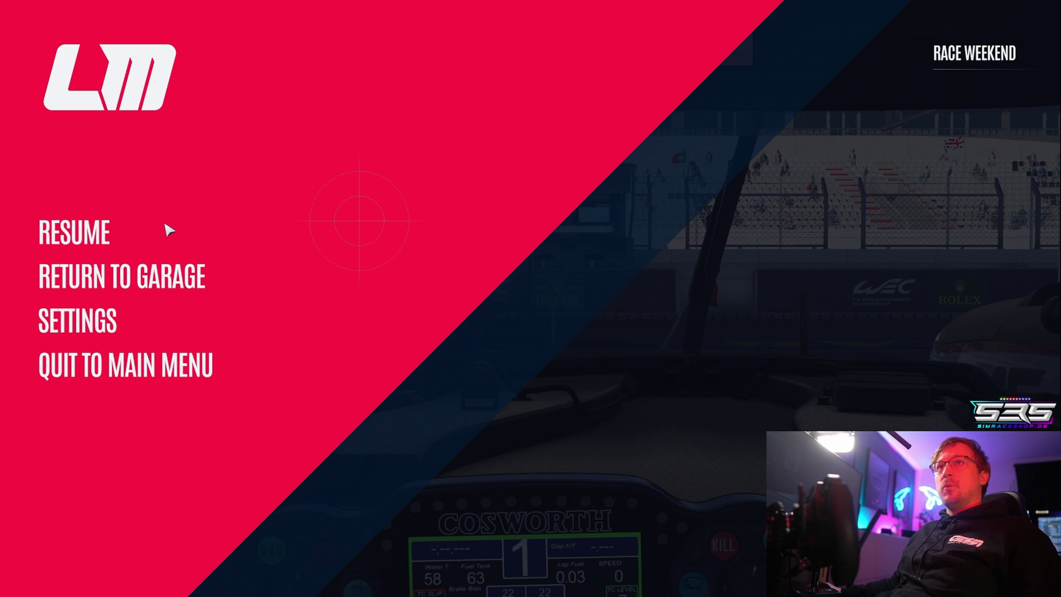
pyautogui.click(97, 236)
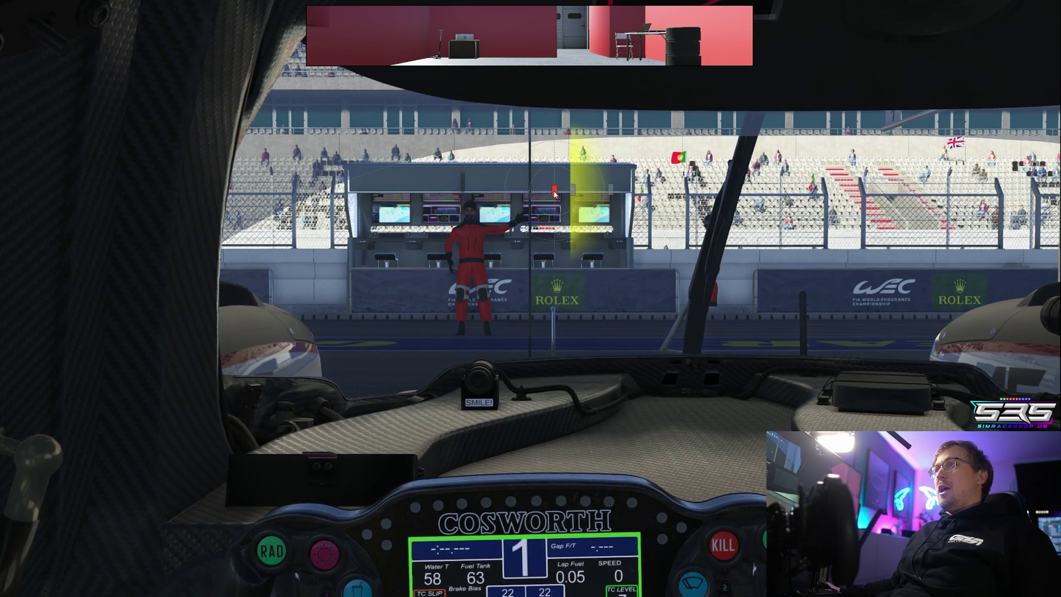
# Step: In TinyPedal's Radar settings, turn off the distance circle, set the update interval to 30, and apply the changes
pyautogui.hotkey('alt', 'Tab')
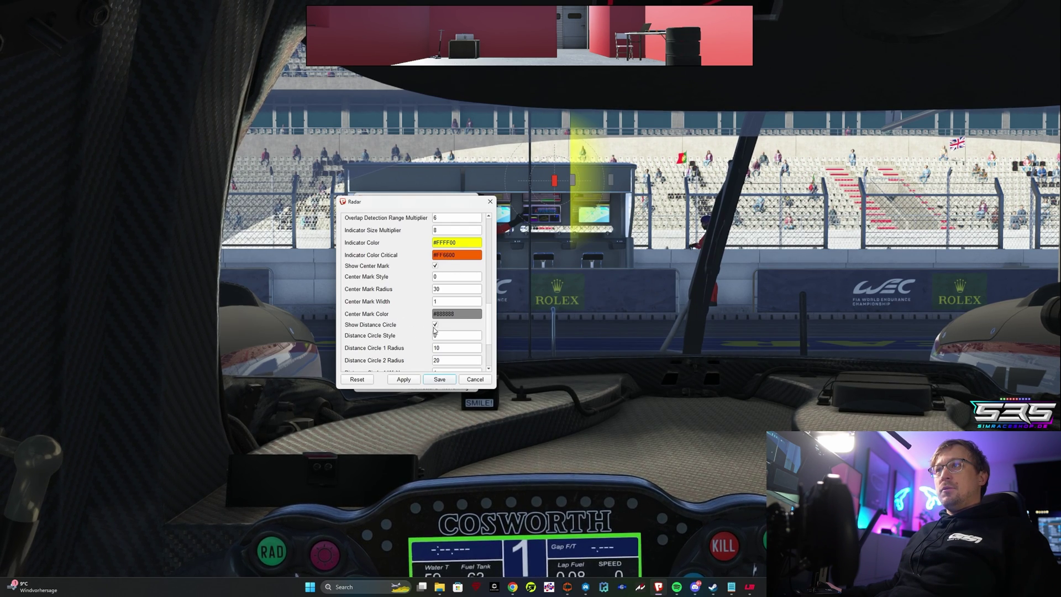
pyautogui.click(403, 380)
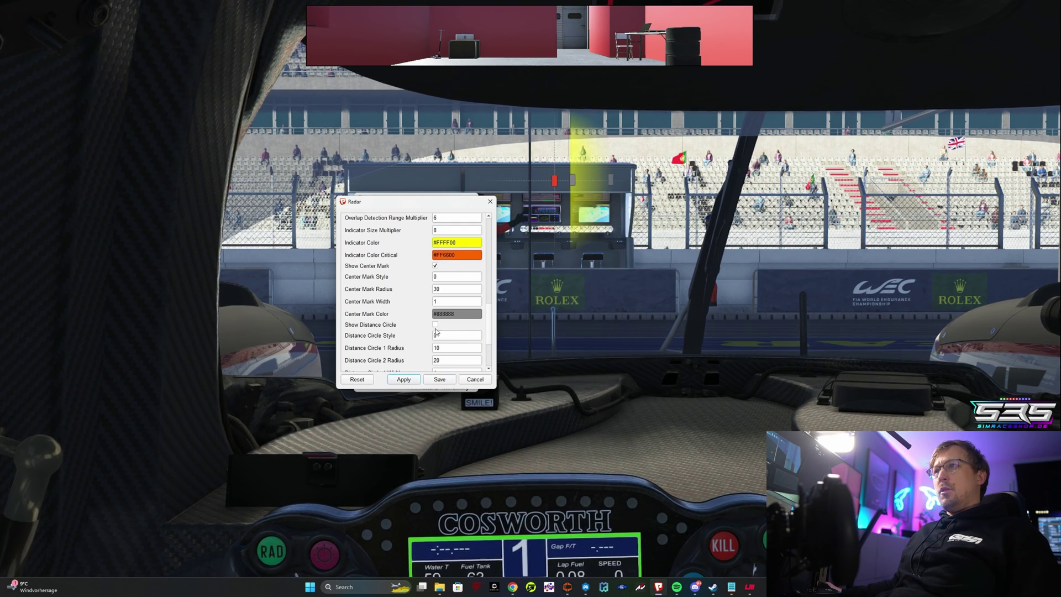
pyautogui.scroll(-3, 415, 310)
pyautogui.scroll(10, 437, 226)
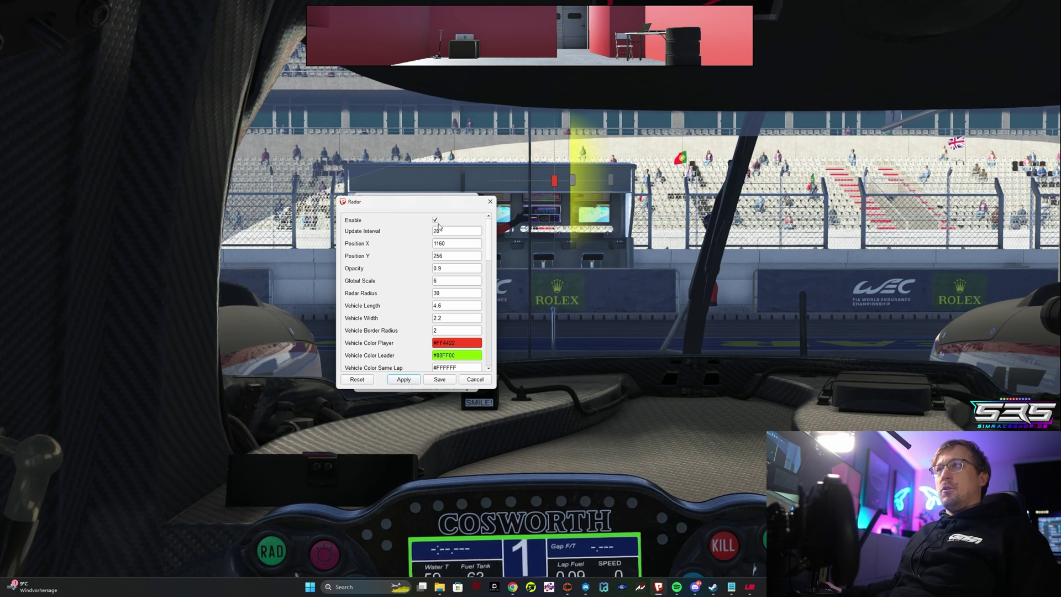
pyautogui.click(416, 381)
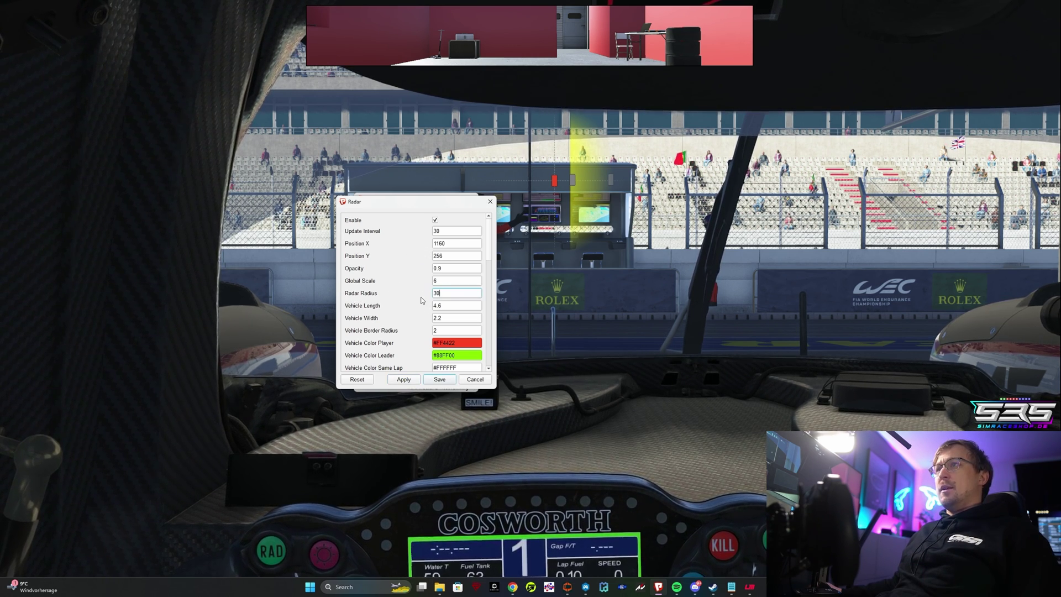
# Step: Set the radar radius to 15, apply it, and move the radar overlay down above the pit wall stand
pyautogui.press('BackSpace')
pyautogui.press('BackSpace')
pyautogui.write('15')
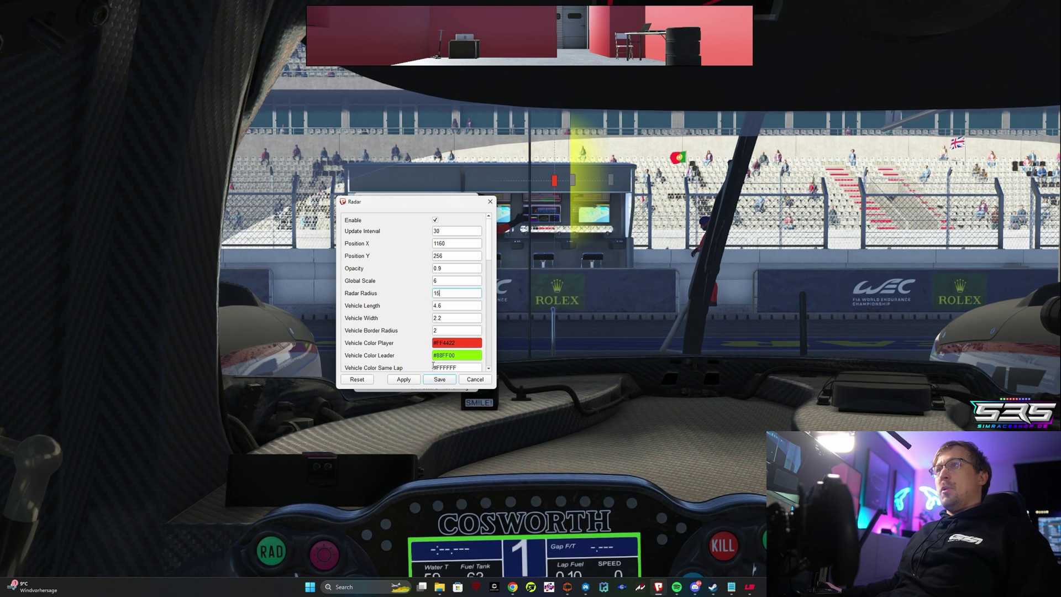
pyautogui.click(404, 380)
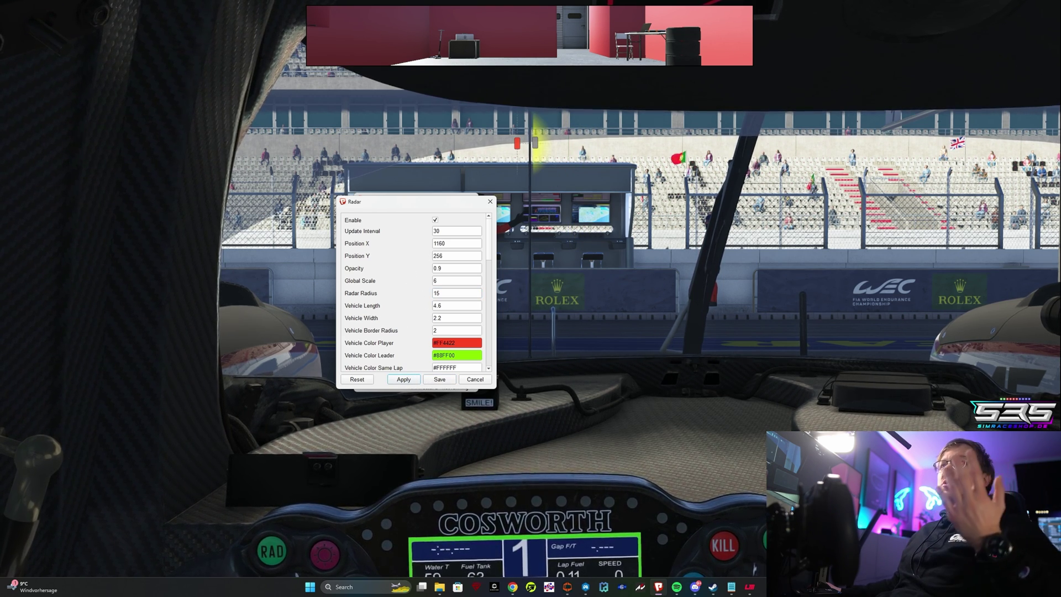
pyautogui.moveTo(518, 147); pyautogui.dragTo(558, 184)
# Step: Try a radar radius of 50 and apply it to the overlay
pyautogui.doubleClick(444, 292)
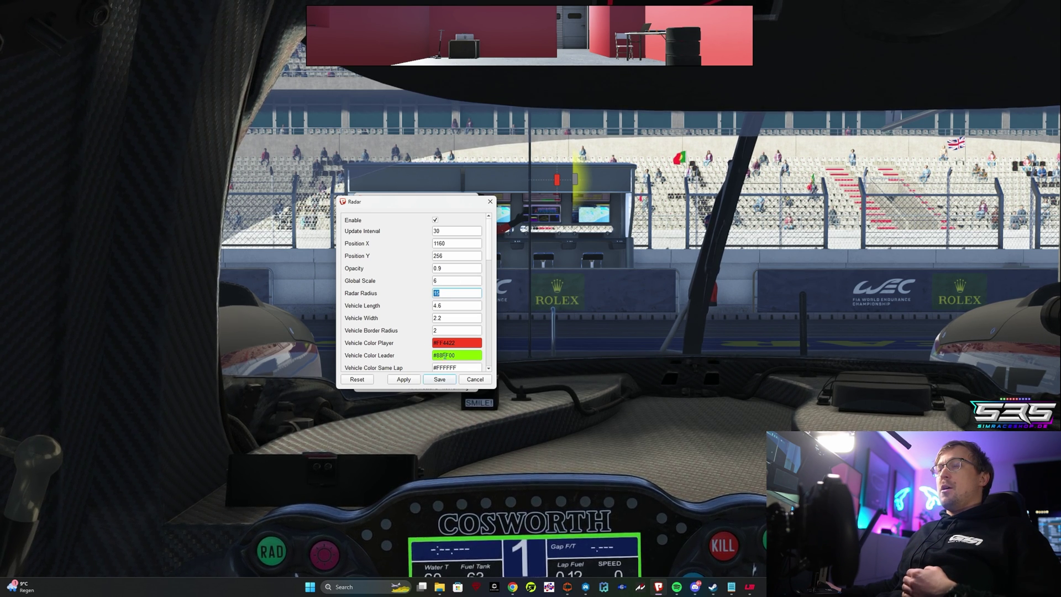
pyautogui.click(448, 293)
pyautogui.doubleClick(441, 293)
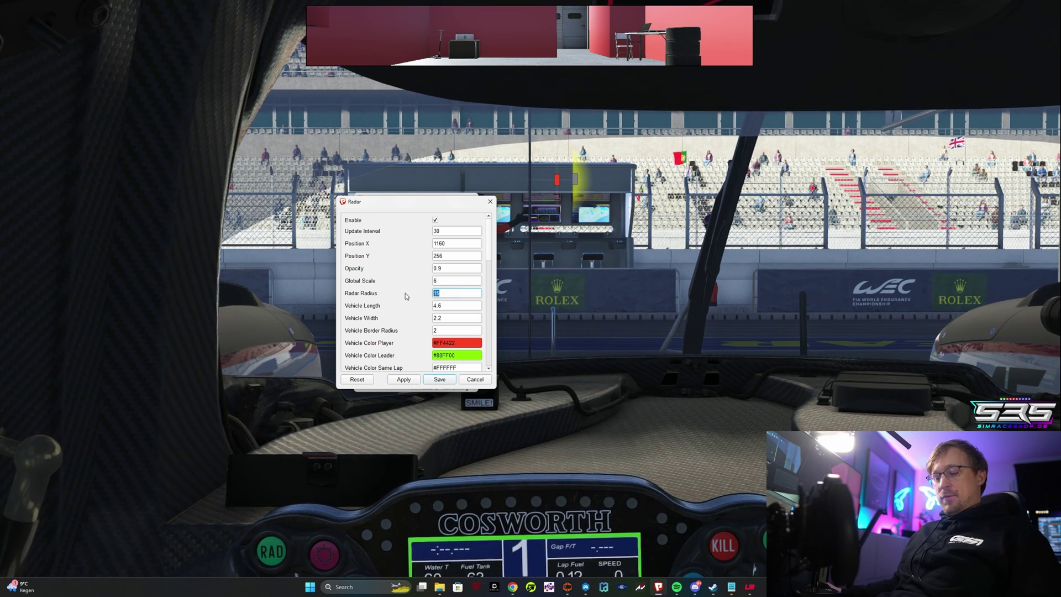
pyautogui.write('5')
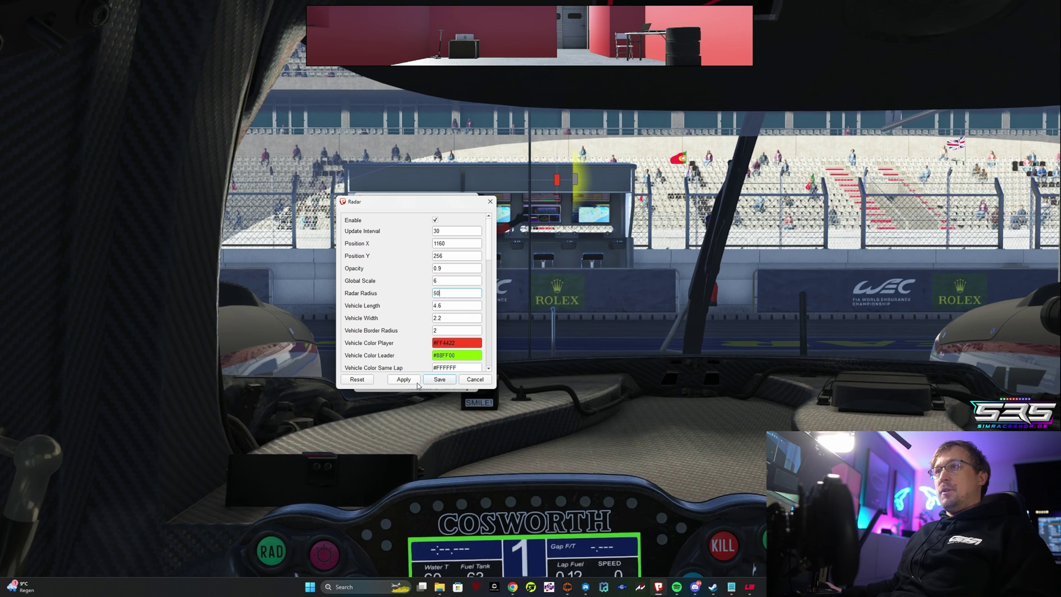
pyautogui.write('0')
pyautogui.click(417, 383)
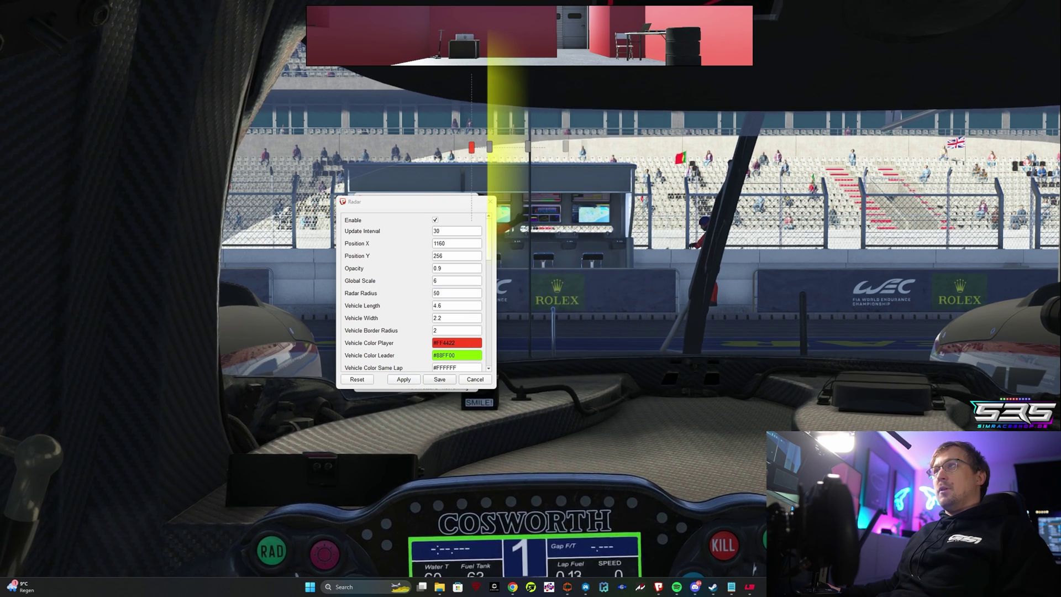
# Step: Set the radar radius back to 15, apply it, and close the Radar settings
pyautogui.doubleClick(442, 293)
pyautogui.write('15')
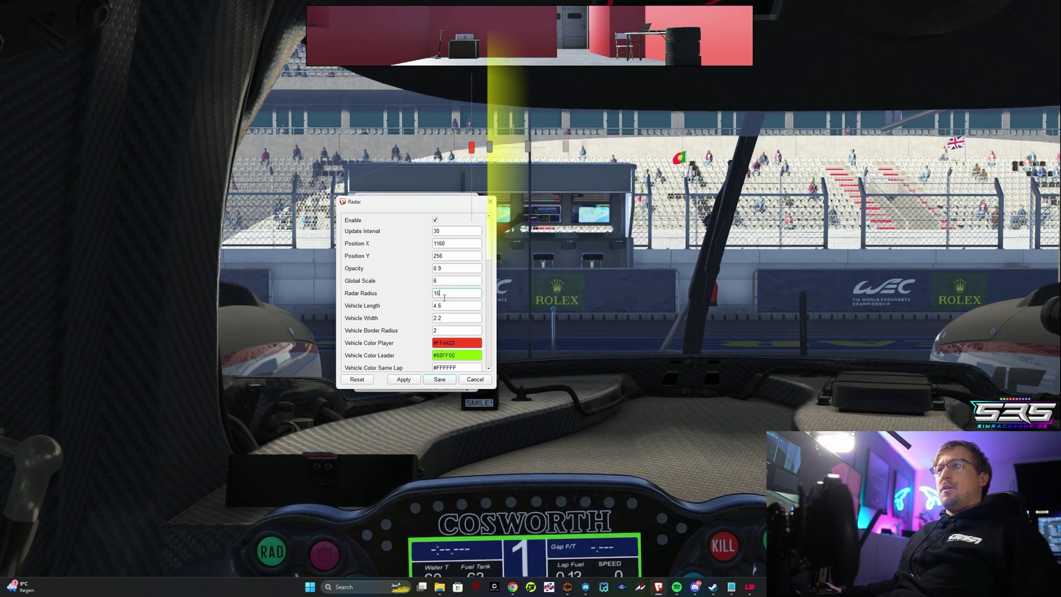
pyautogui.click(403, 382)
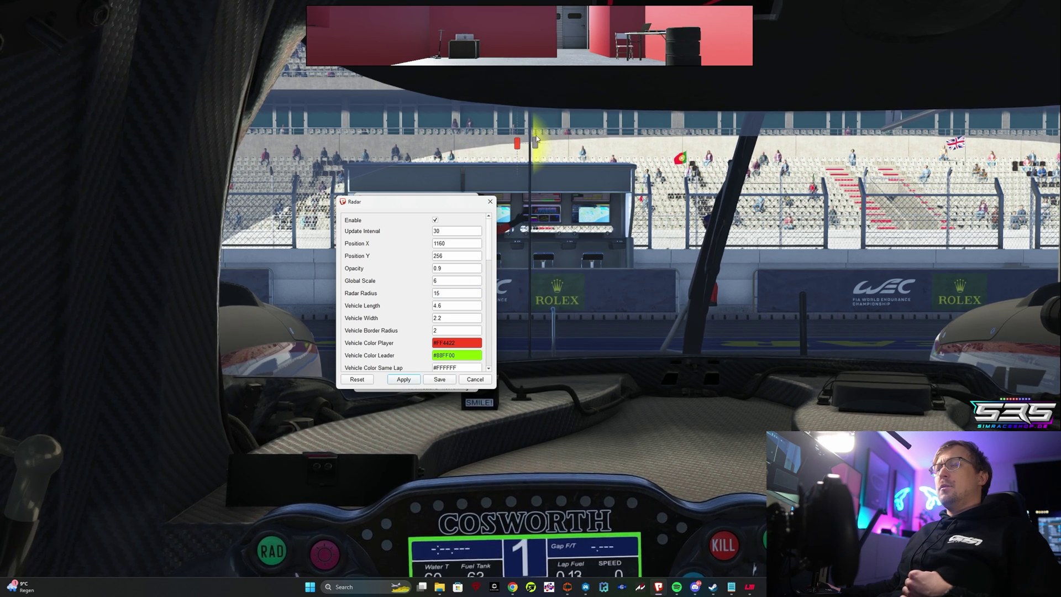
pyautogui.click(471, 379)
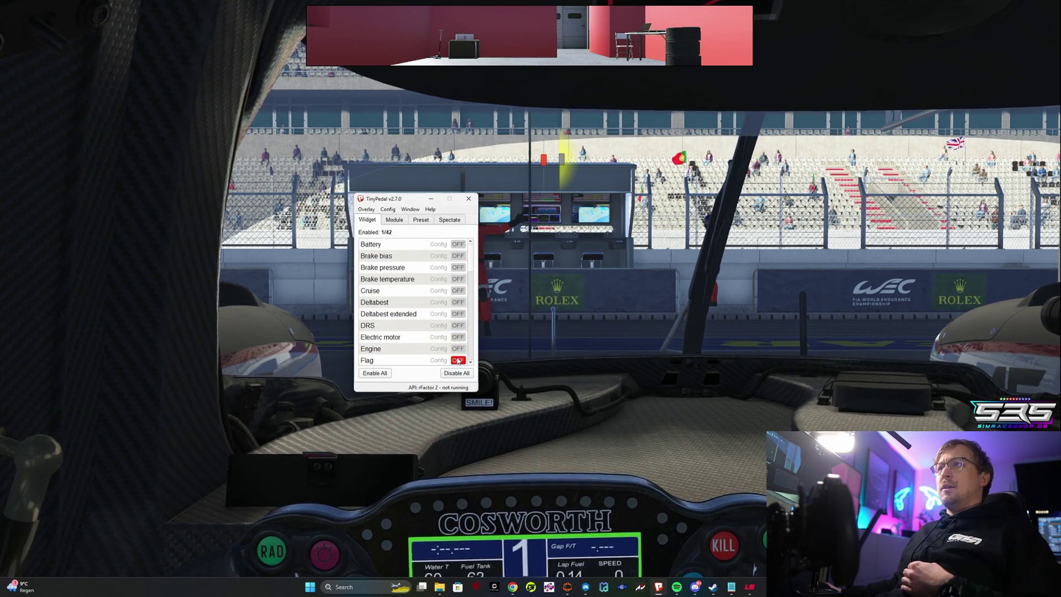
# Step: Load the preset named after the driver from TinyPedal's preset list
pyautogui.scroll(-4, 418, 310)
pyautogui.click(421, 219)
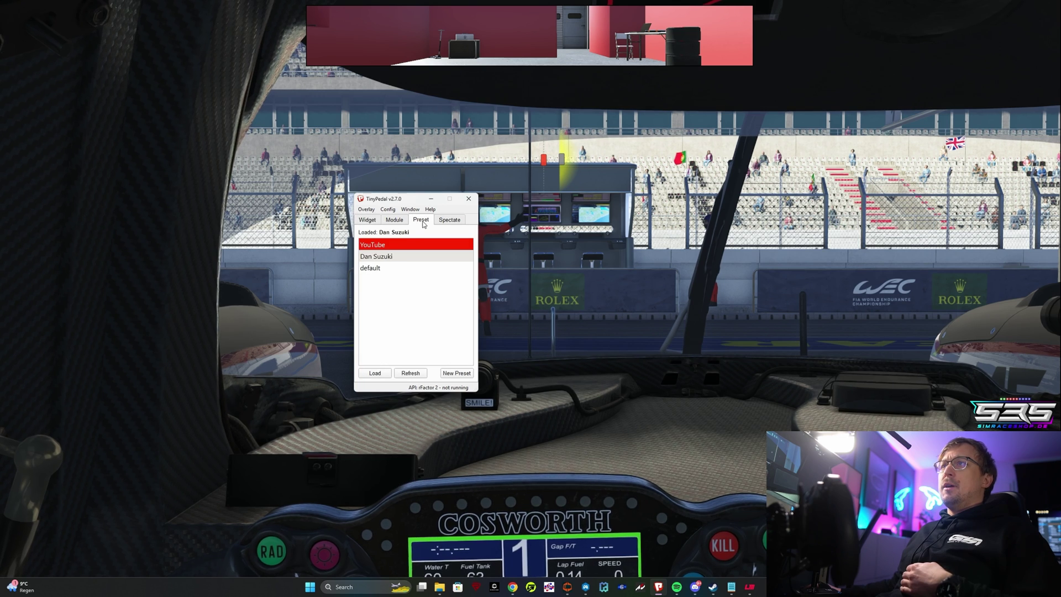
pyautogui.click(387, 256)
pyautogui.click(387, 374)
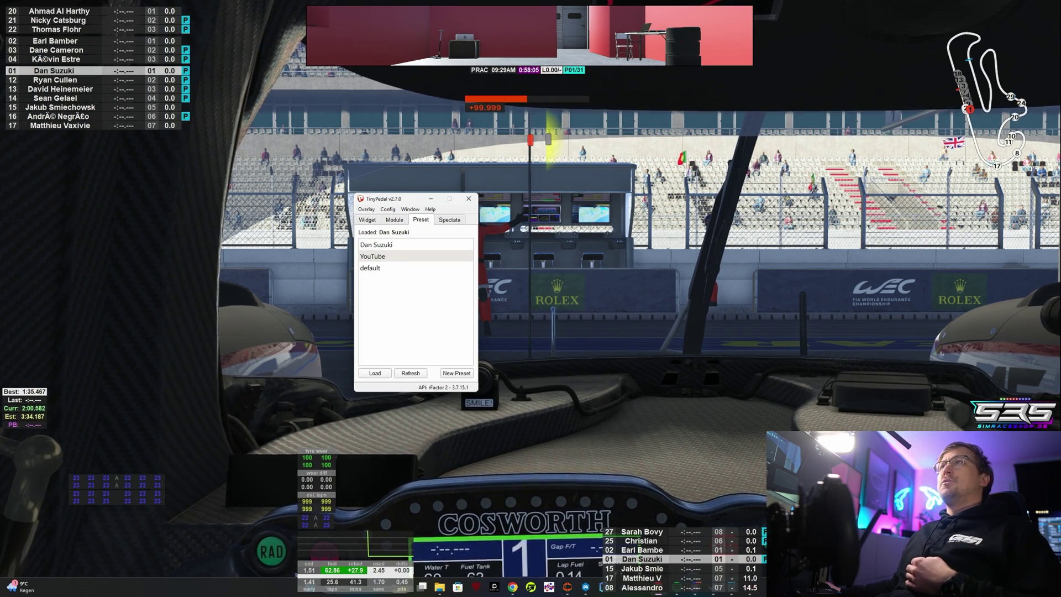
# Step: Look at TinyPedal's window options, view the preset's overlays in the game, and return to TinyPedal
pyautogui.click(410, 209)
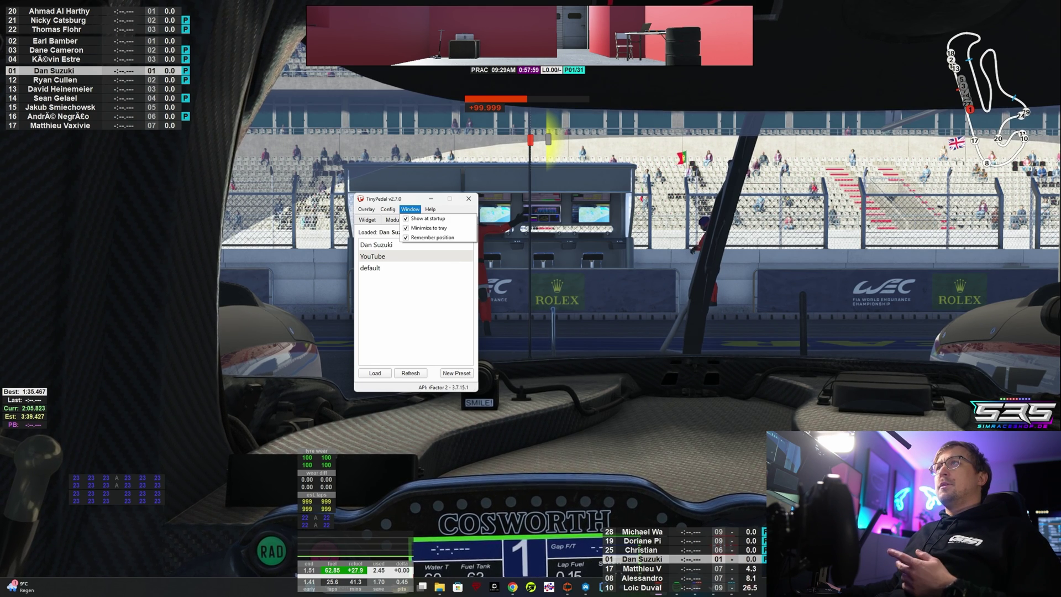
pyautogui.hotkey('alt', 'Tab')
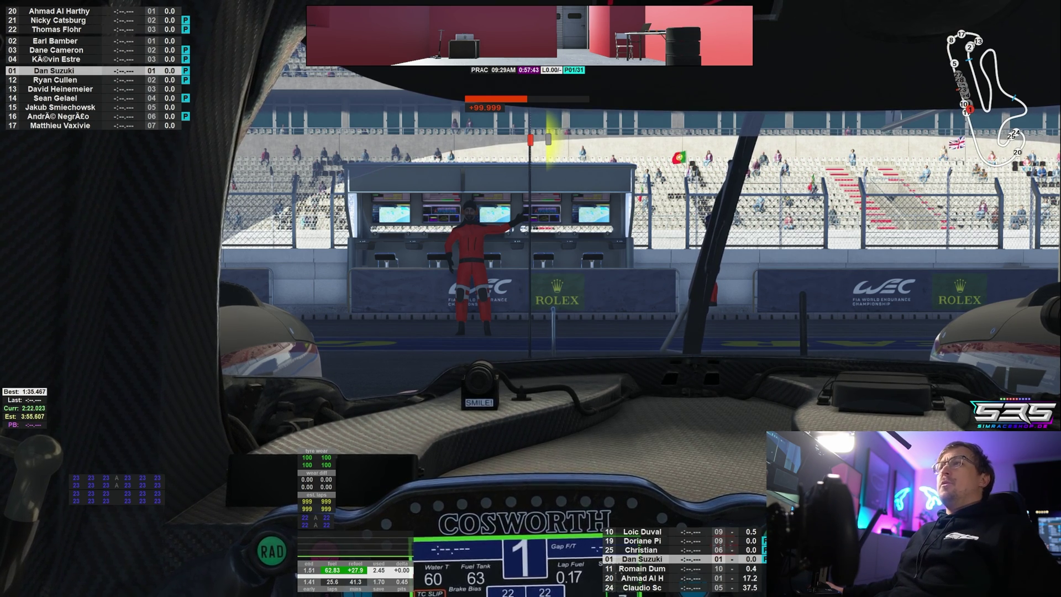
pyautogui.hotkey('alt', 'Tab')
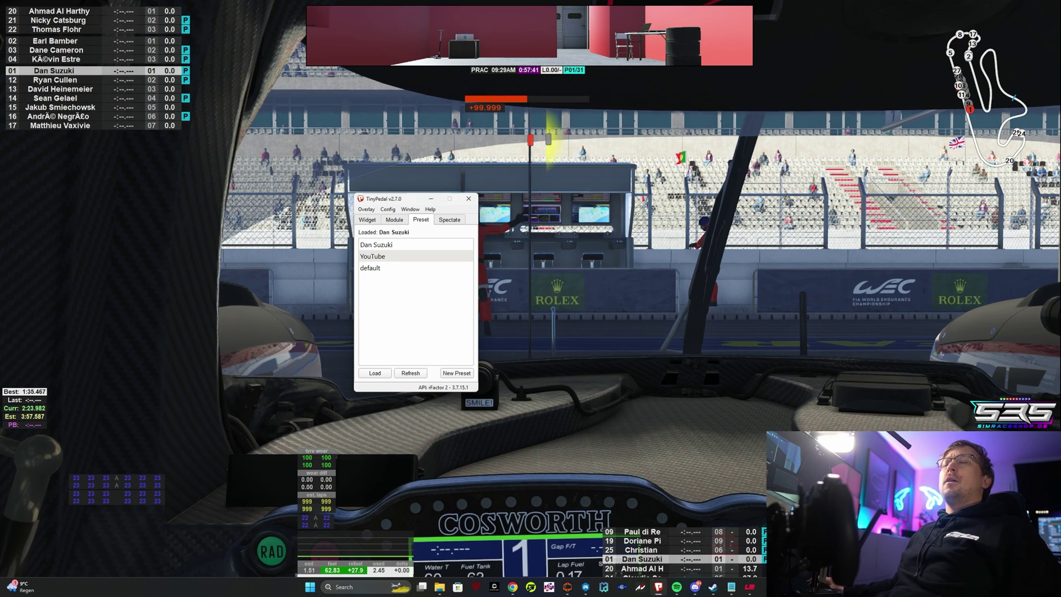